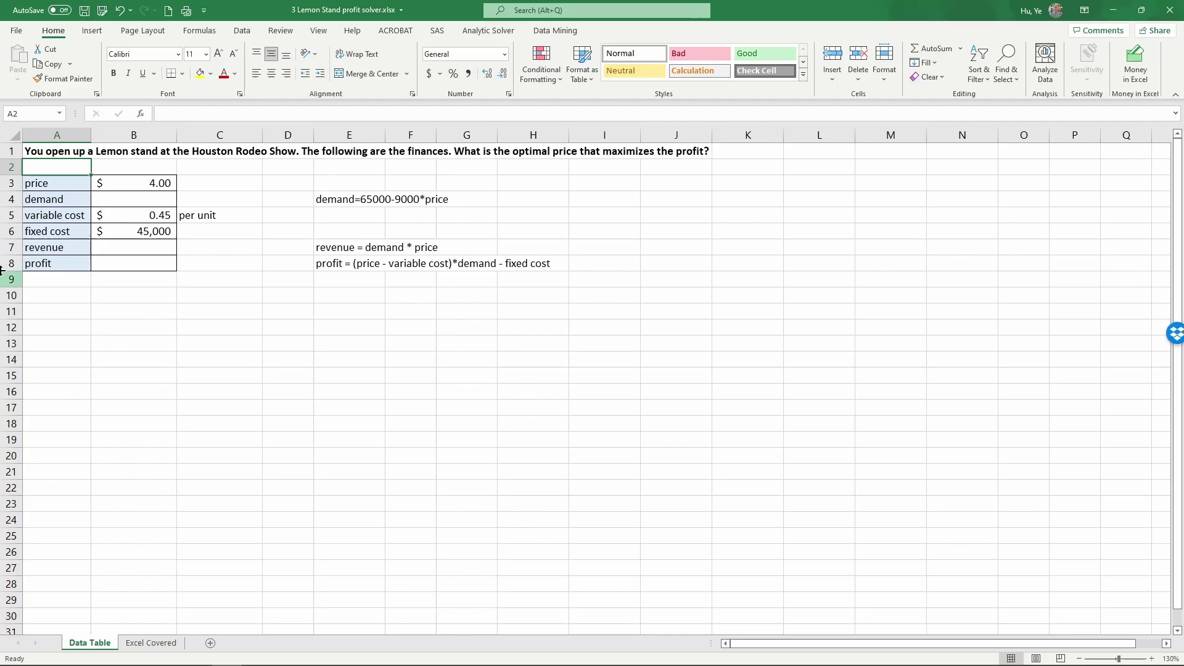
Review the lemon stand question, the cost values in B5:B6 and the demand, revenue and profit equations.
left_click(58, 153)
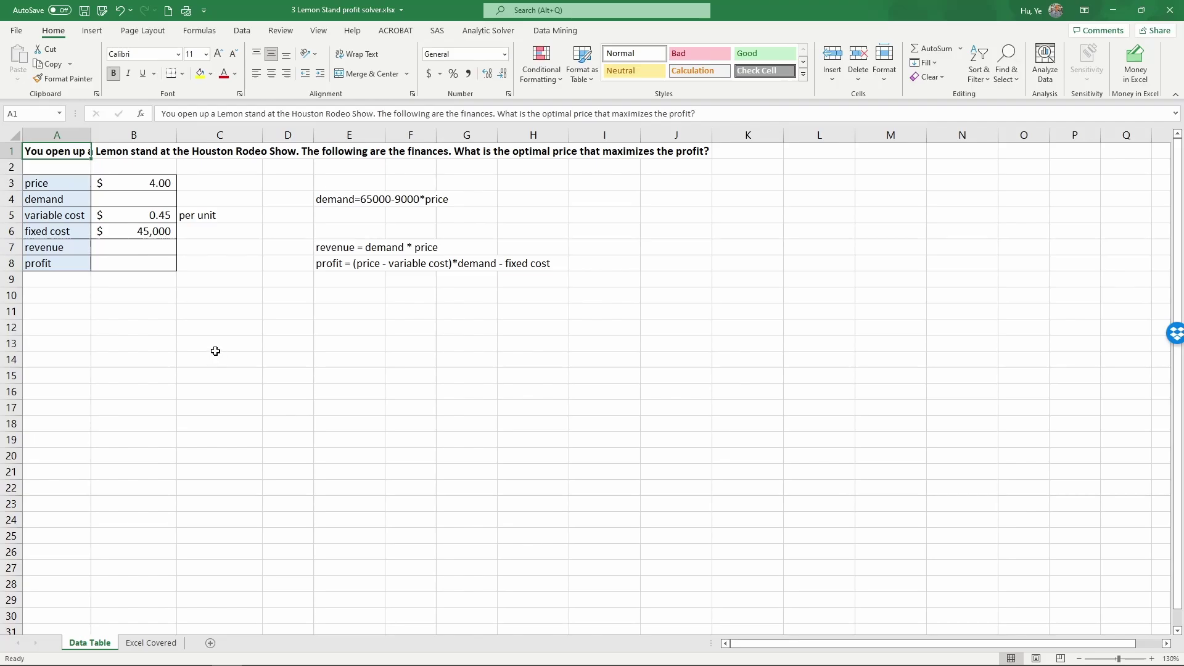
left_click(130, 220)
left_click(137, 232)
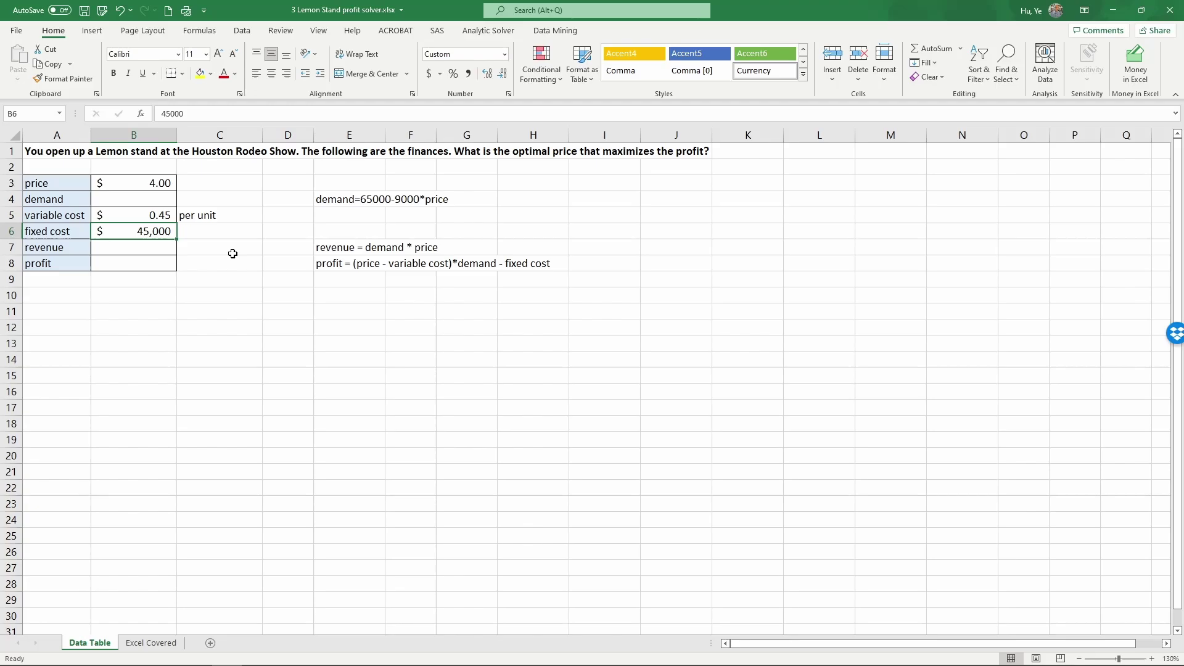
left_click(333, 201)
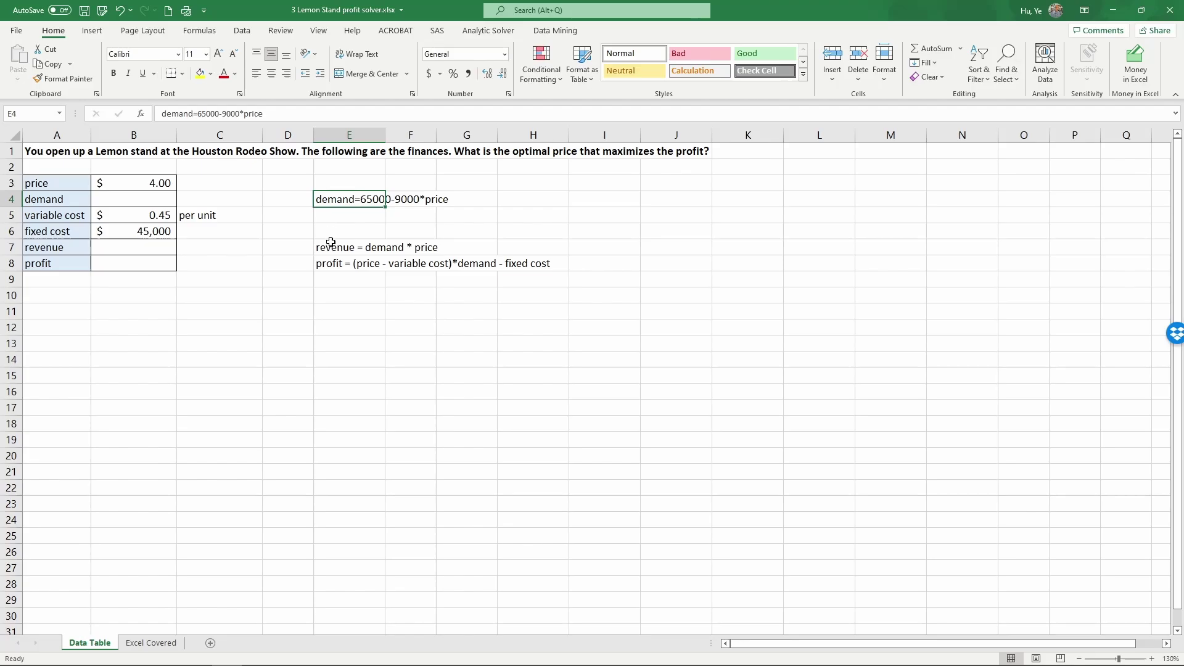
left_click_drag(325, 246, 330, 262)
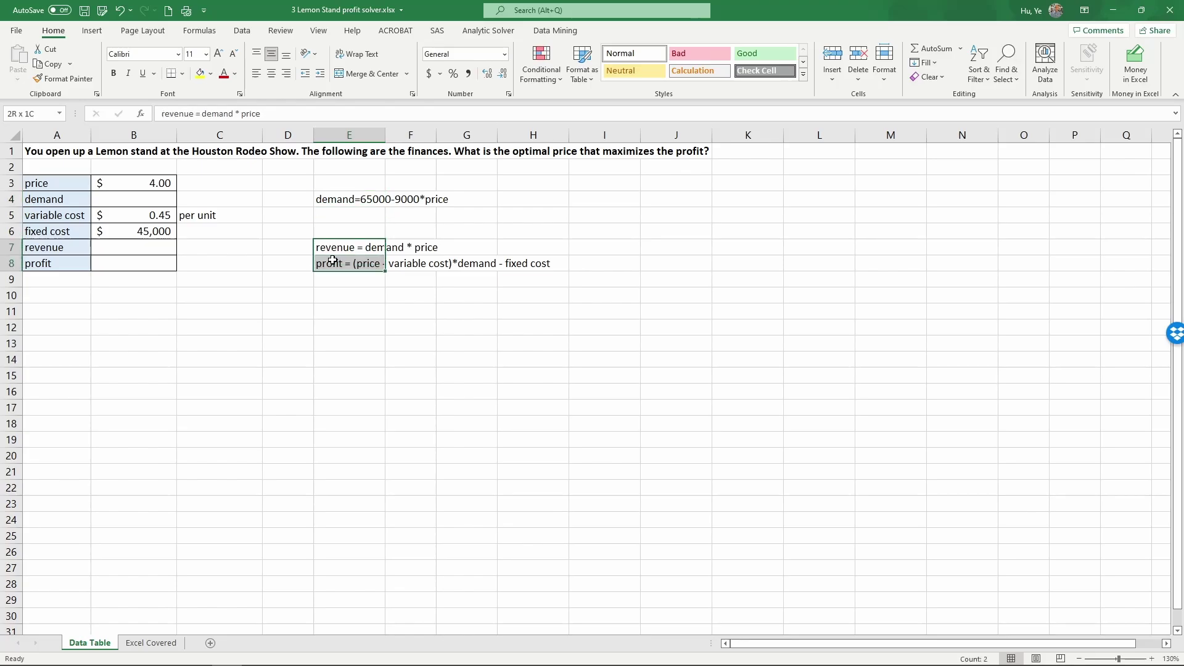
left_click(260, 305)
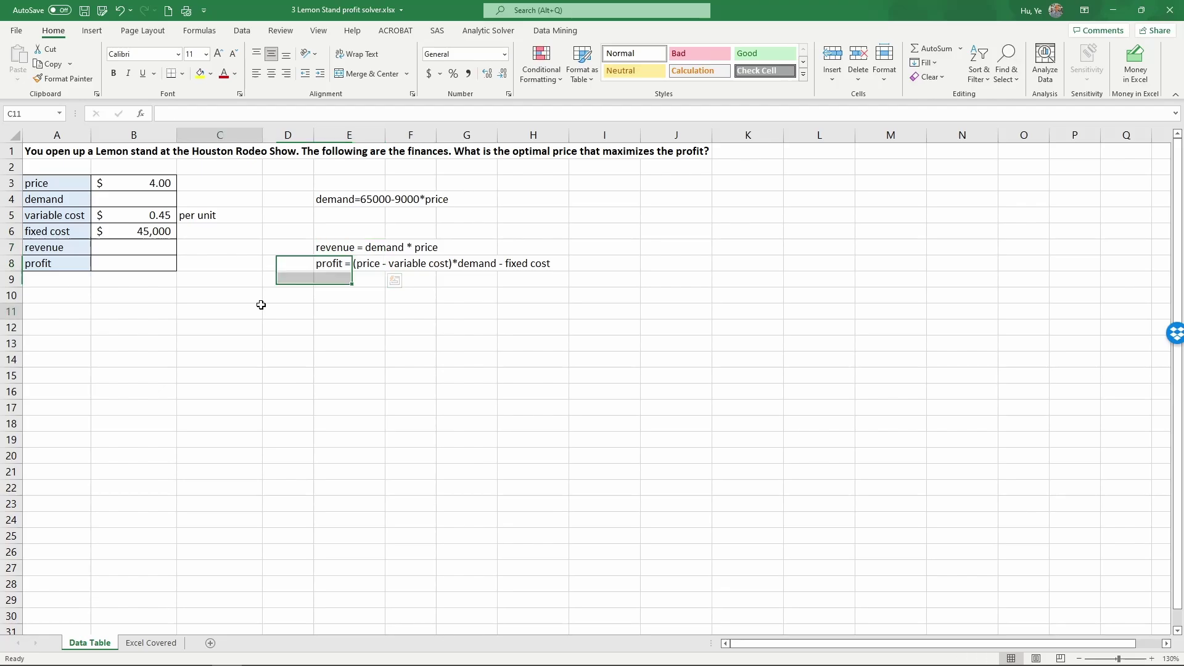
Set the price in B3 to 1 and enter =65000-9000*B3 as demand in B4.
left_click(147, 187)
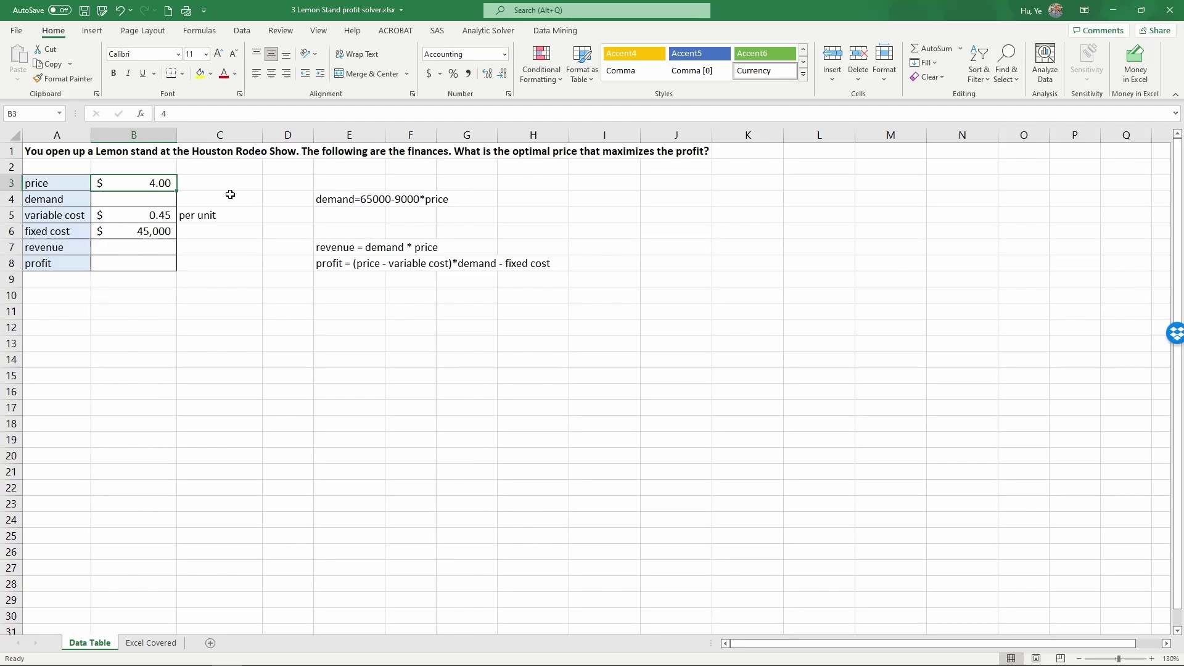
type("1")
key("Return")
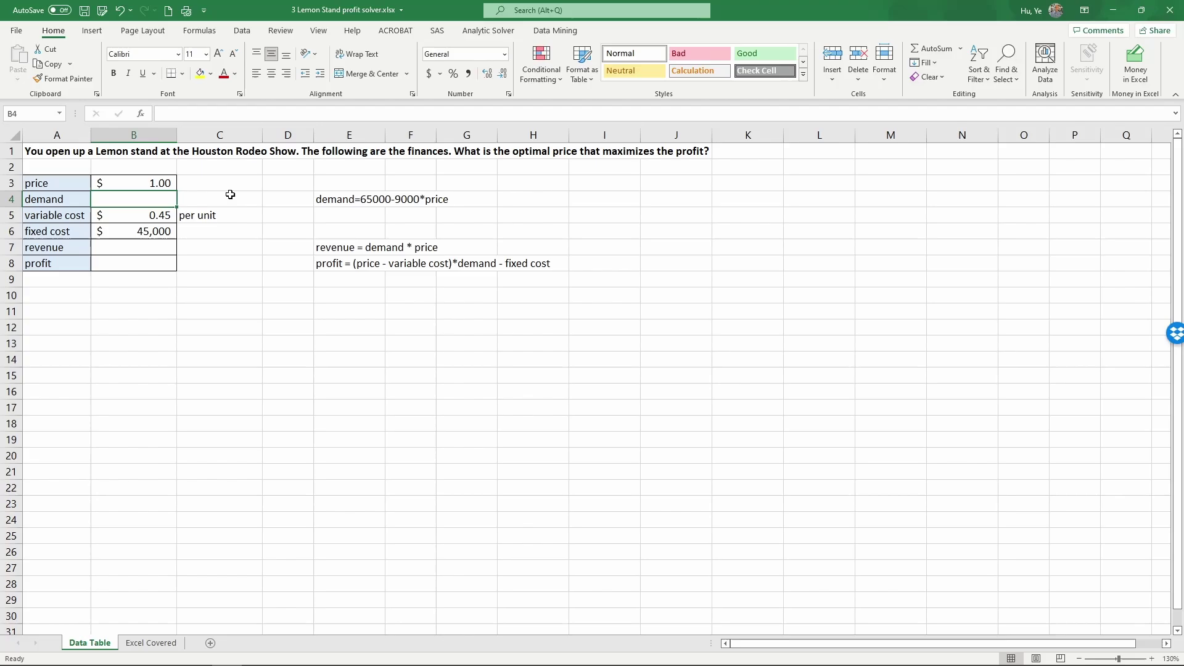
type("=")
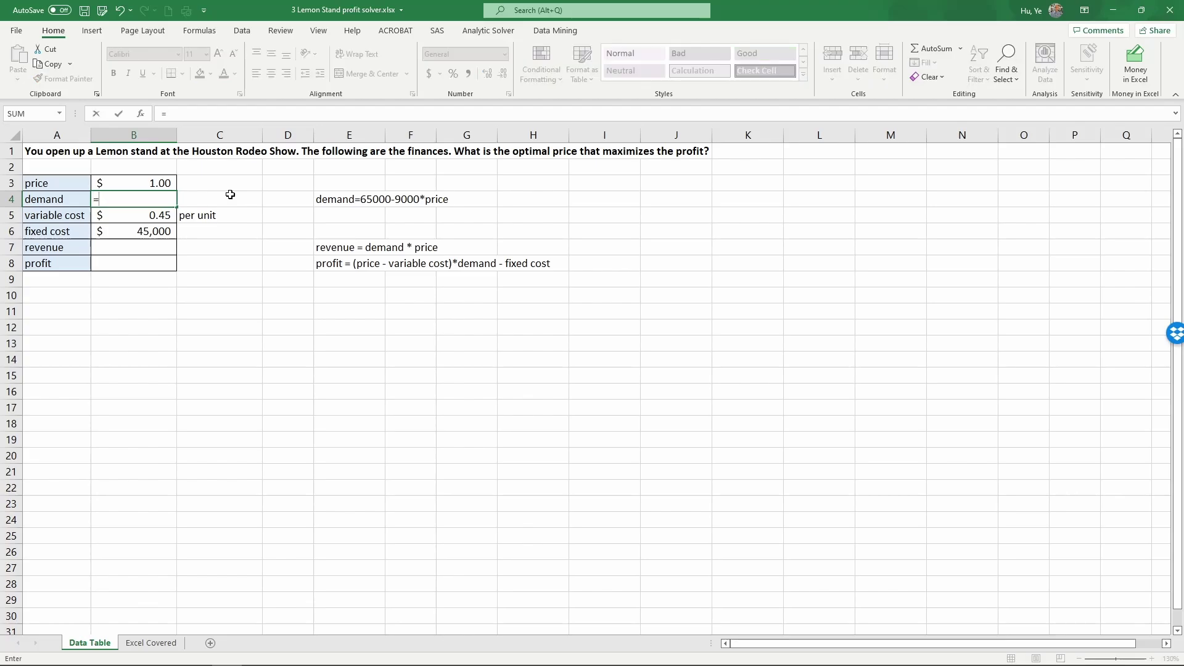
type("65000-9000*")
key("Up")
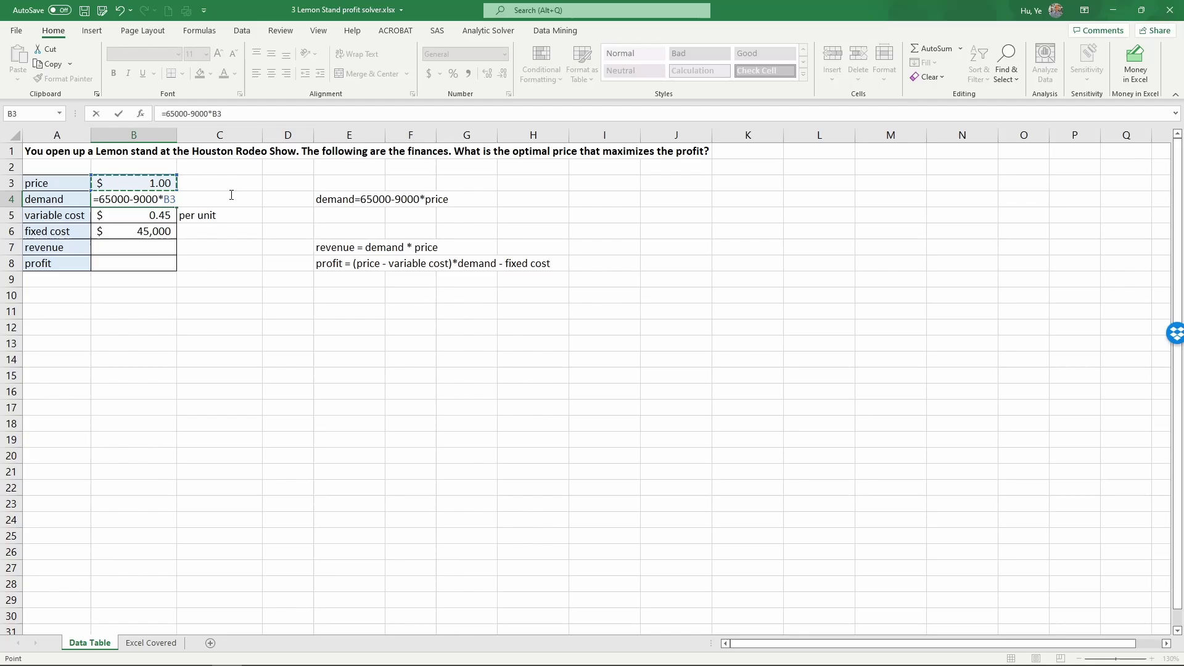
key("Return")
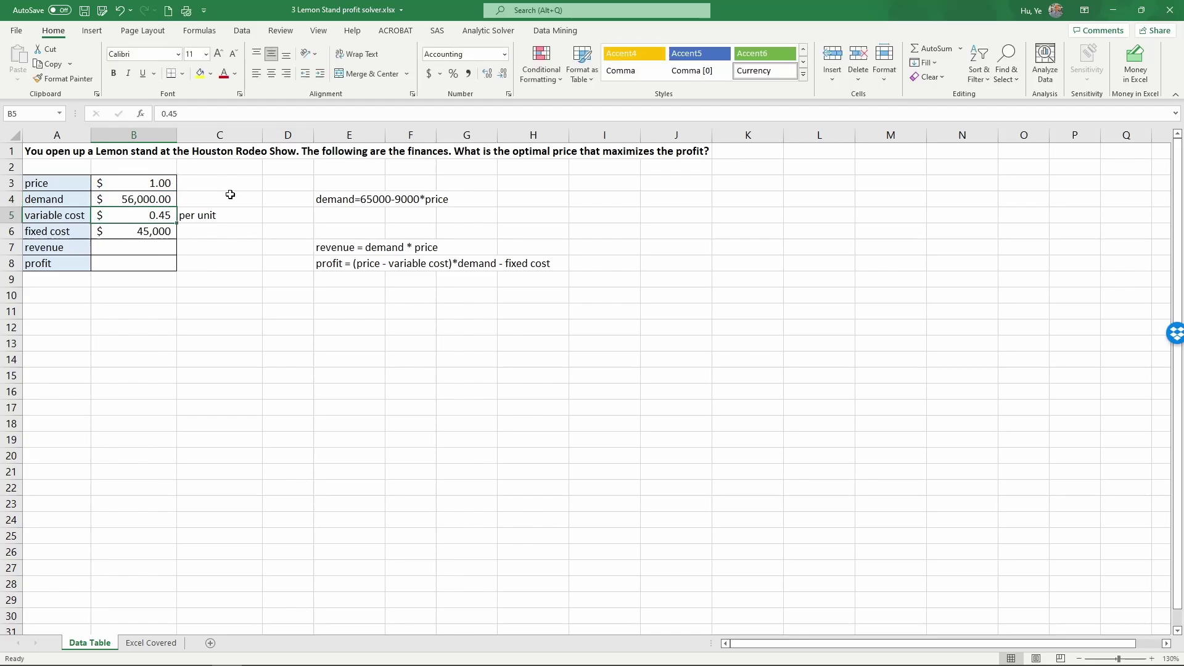
Format B4 as General so demand displays as 56000.
left_click(158, 202)
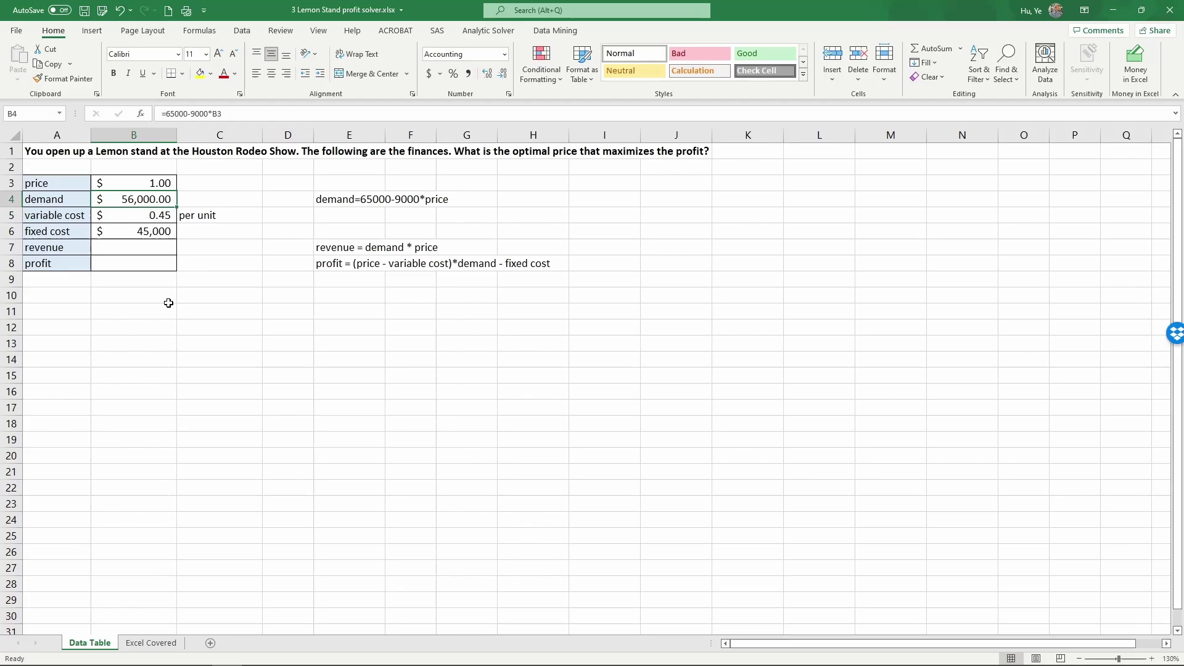
left_click(505, 54)
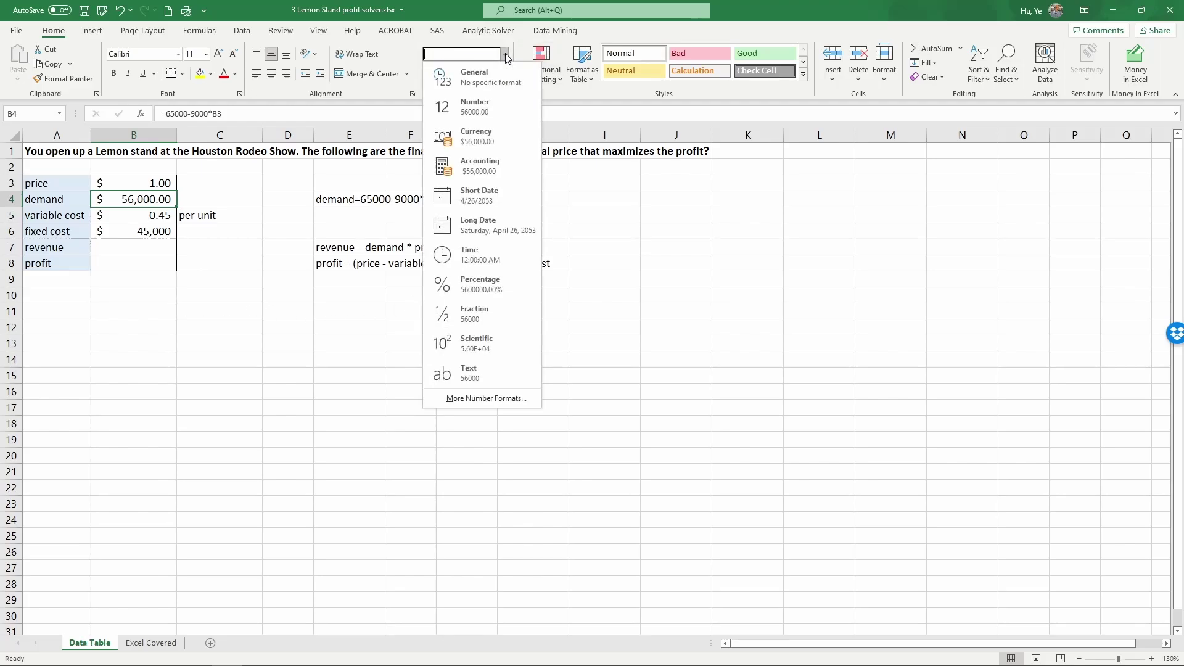
left_click(483, 77)
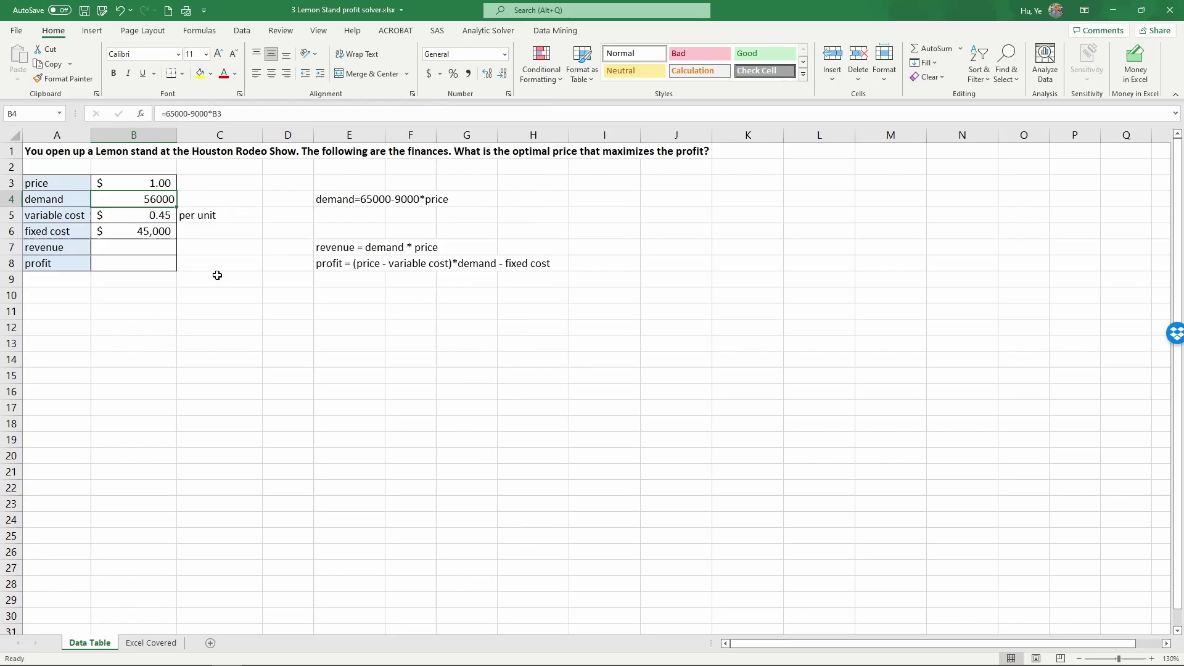
left_click_drag(76, 217, 94, 236)
Enter revenue =B4*B3 in B7, giving $56,000.
left_click(120, 248)
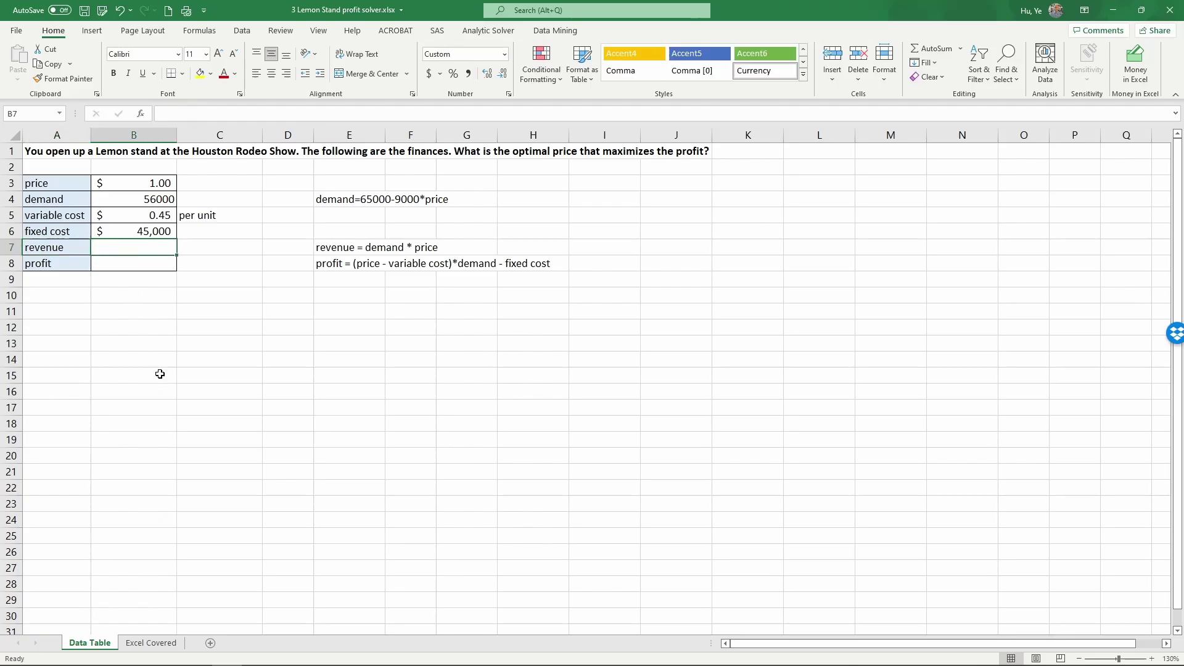
type("=")
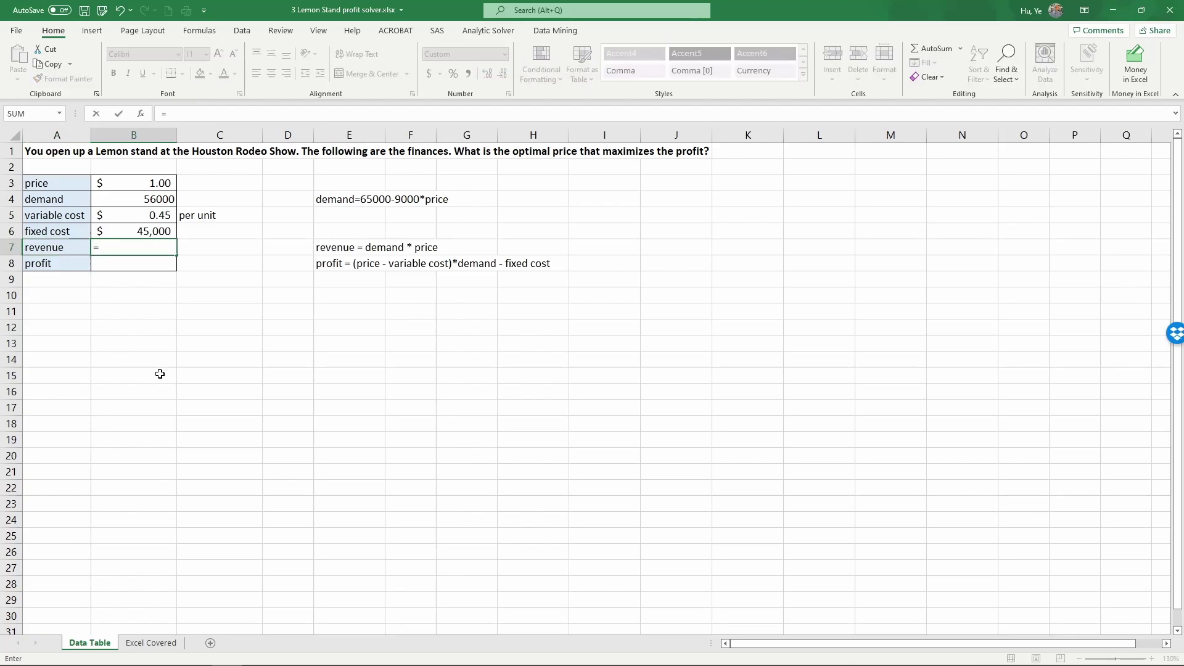
left_click(157, 203)
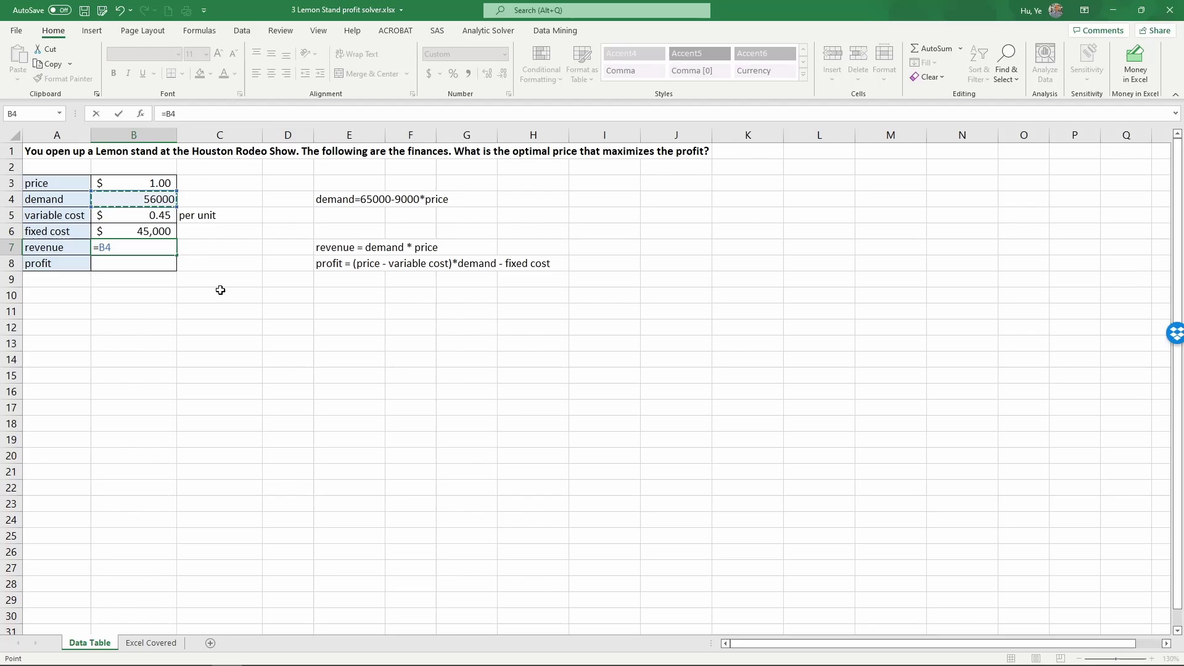
type("*")
left_click(136, 188)
key("Return")
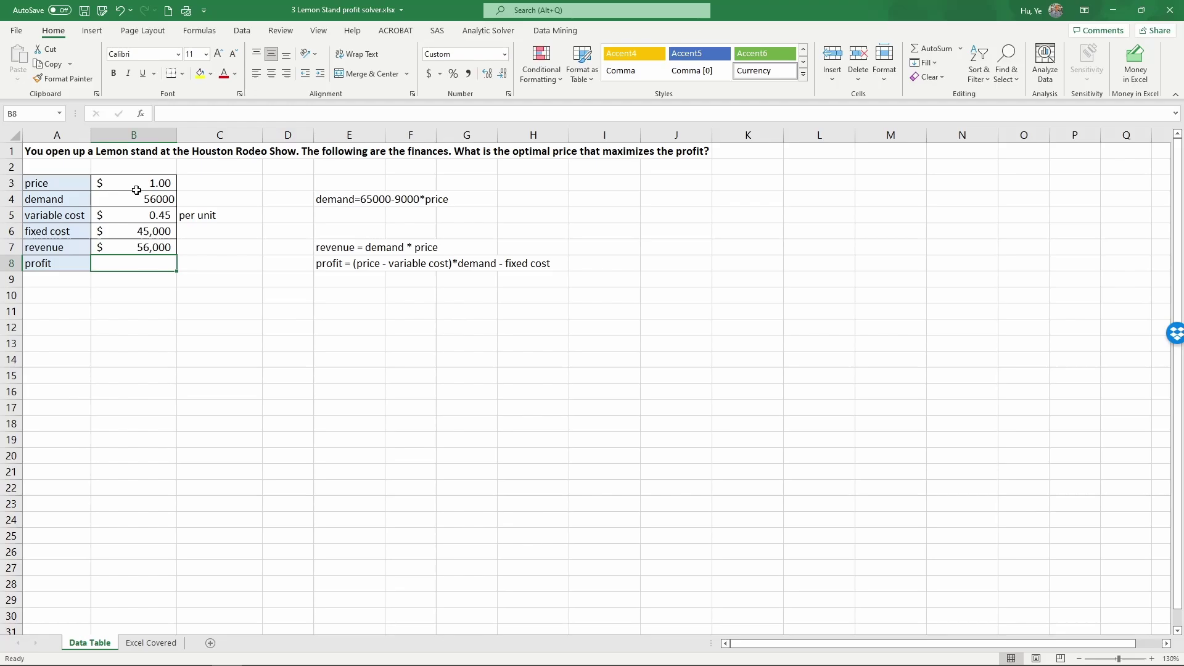
Enter profit =(B3-B5)*B4-B6 in B8, giving $(14,200).
left_click(338, 261)
left_click(112, 262)
type("=(")
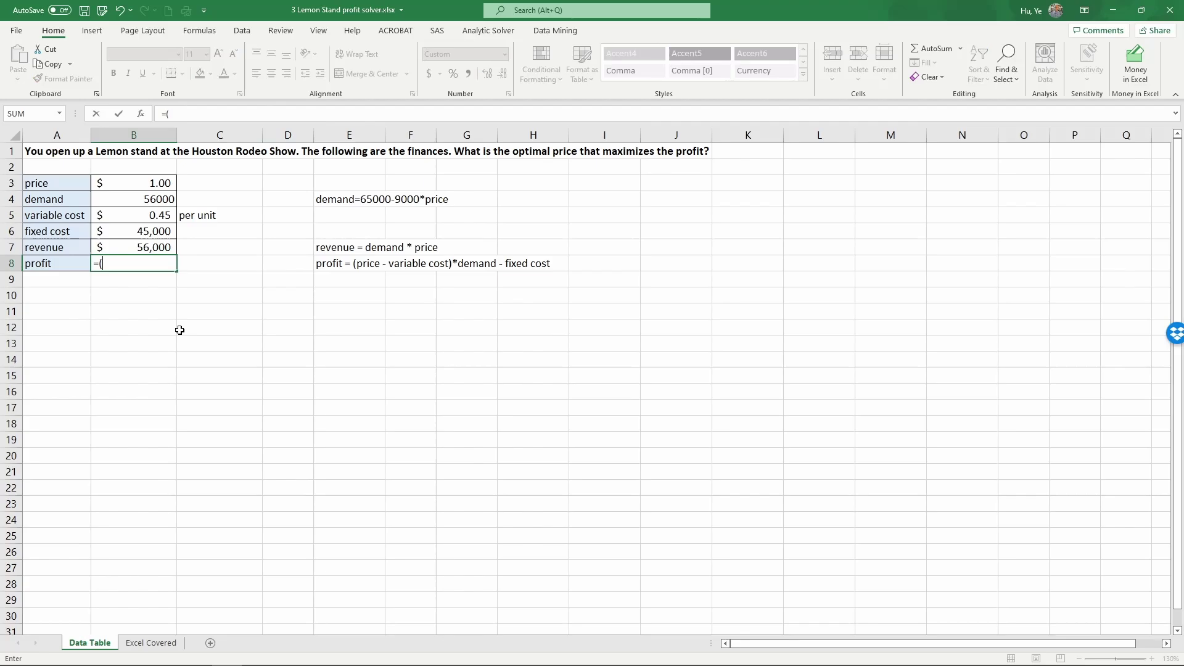
left_click(161, 185)
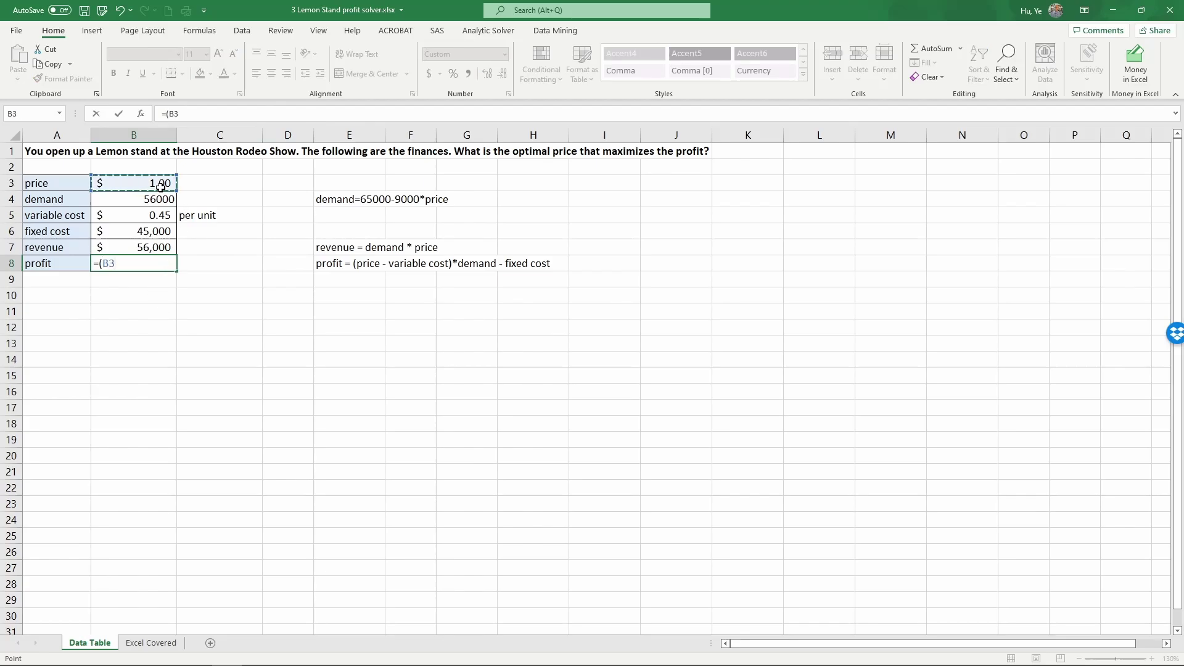
type("-")
left_click(145, 219)
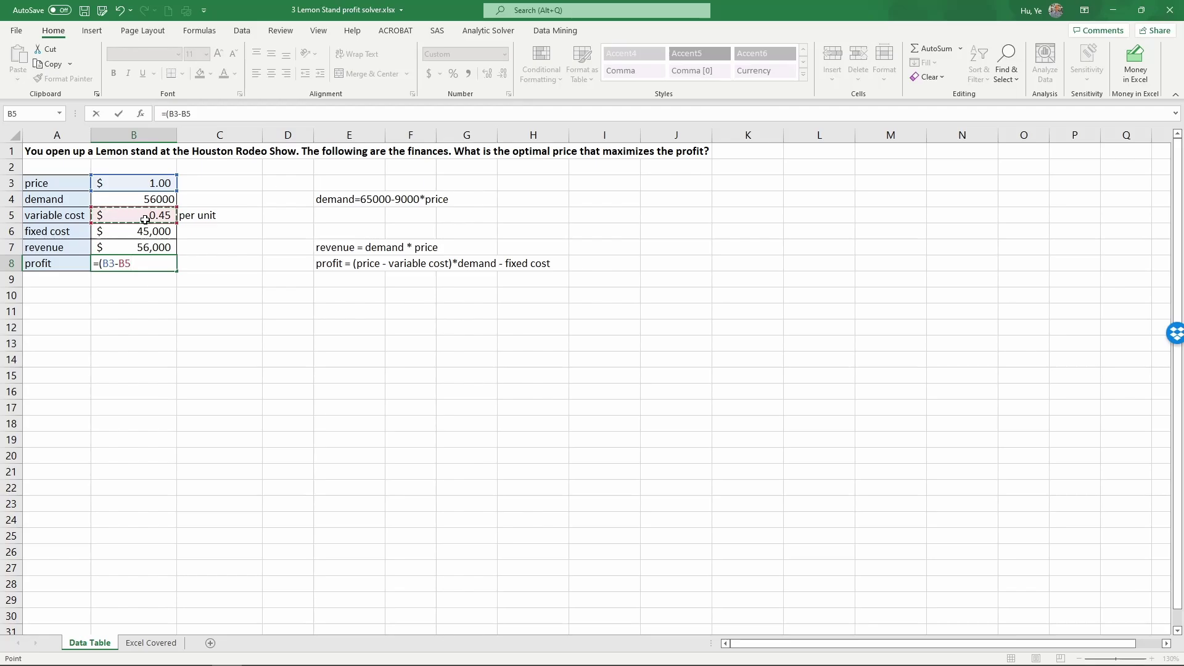
type(")*")
left_click(137, 196)
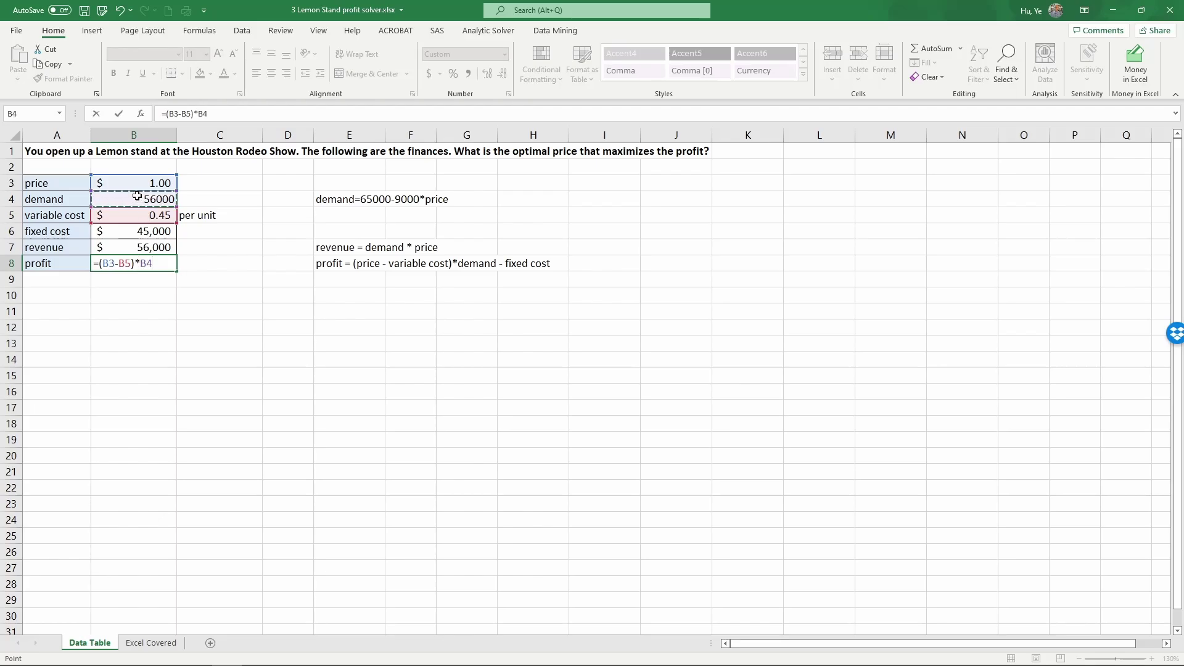
type("-")
left_click(137, 230)
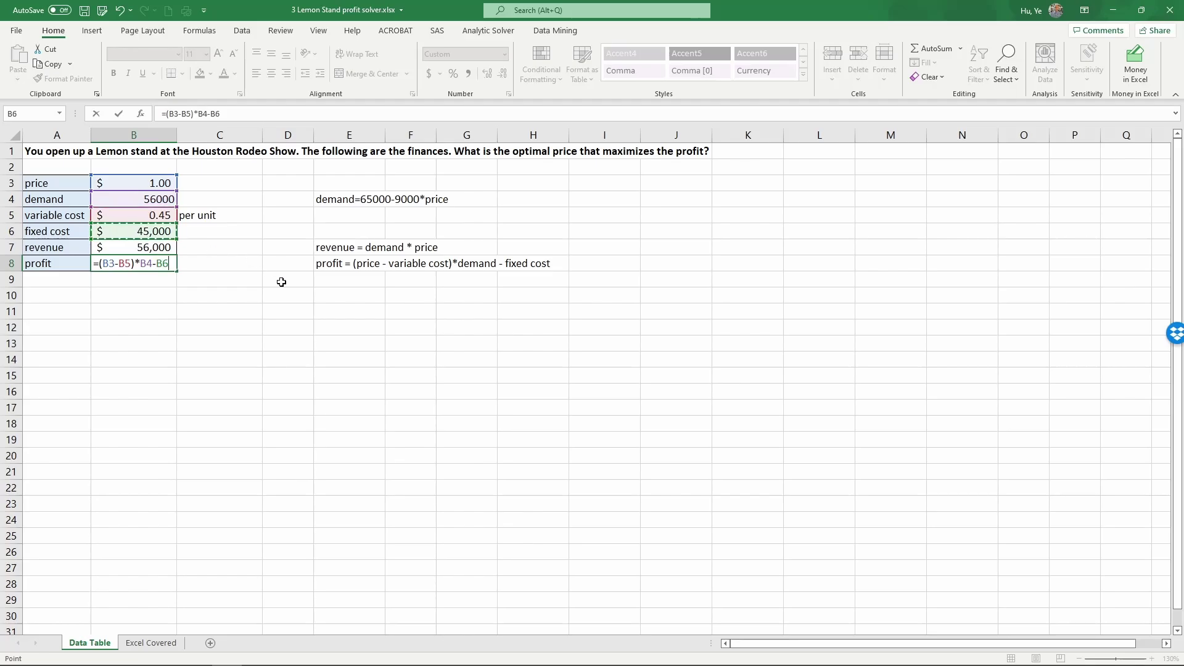
key("Return")
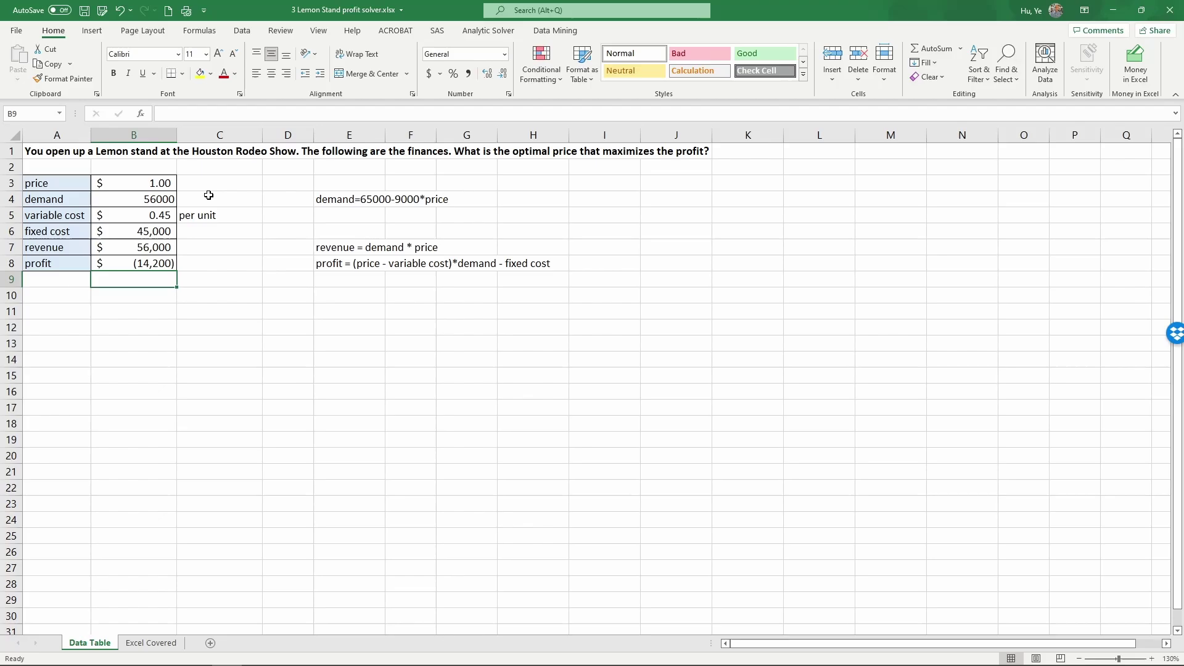
Highlight the price cell B3 and the profit cell B8 with yellow fill color.
left_click(145, 229)
left_click(150, 269)
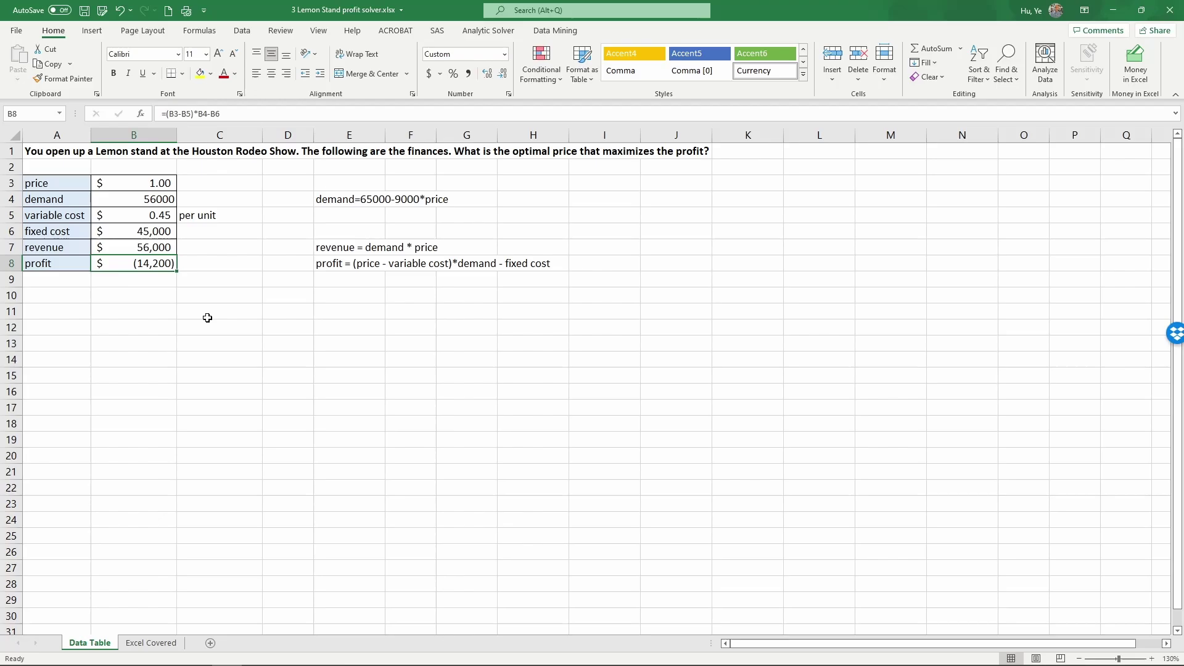
left_click(169, 179)
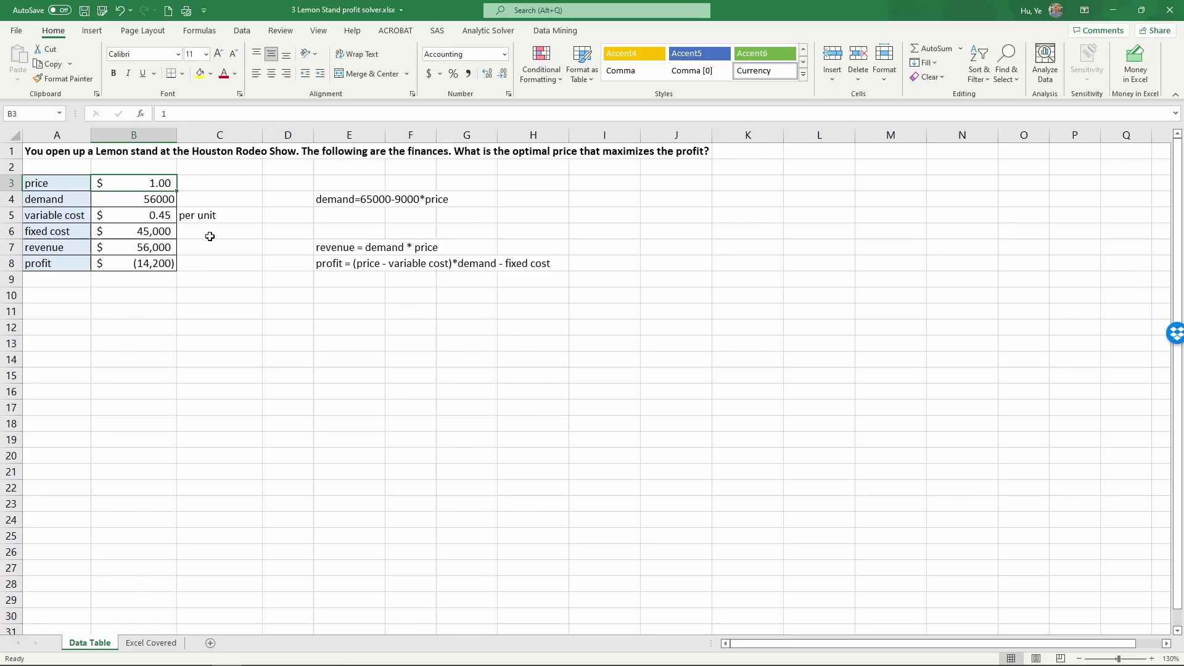
left_click(200, 76)
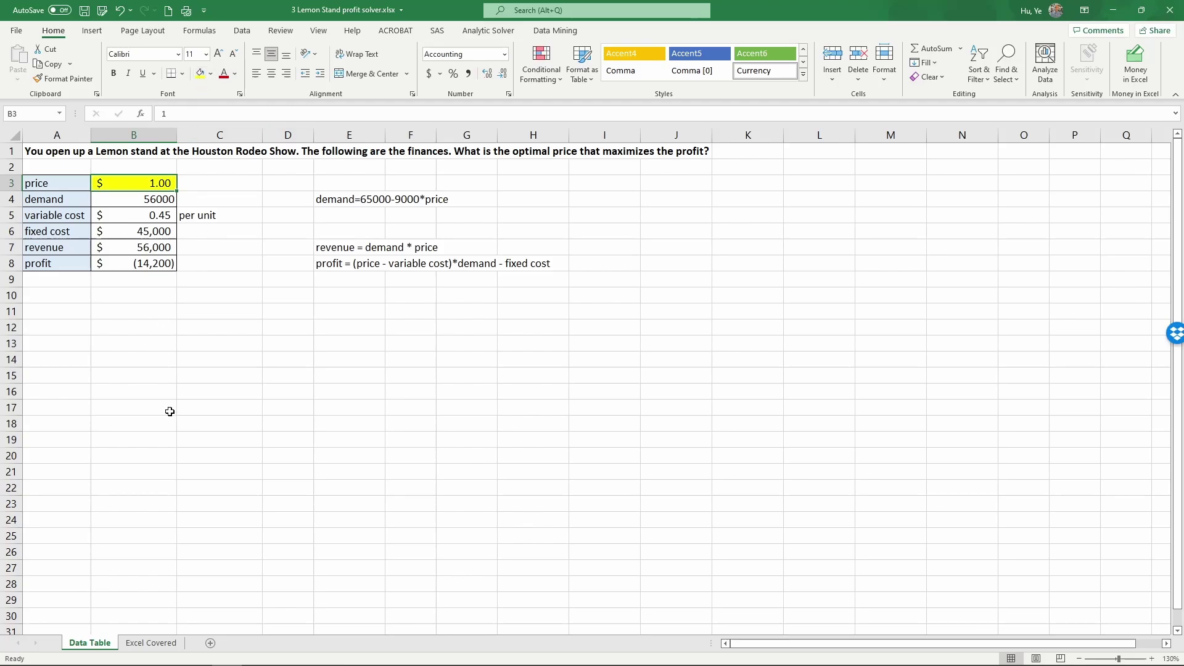
left_click(154, 267)
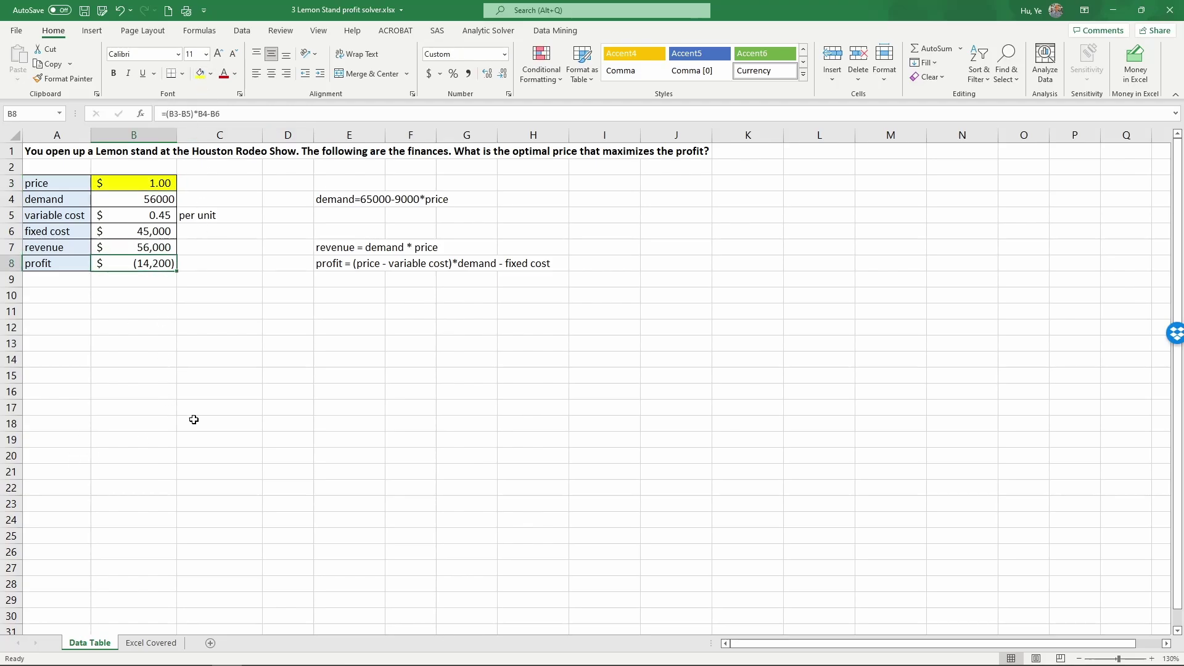
left_click(200, 74)
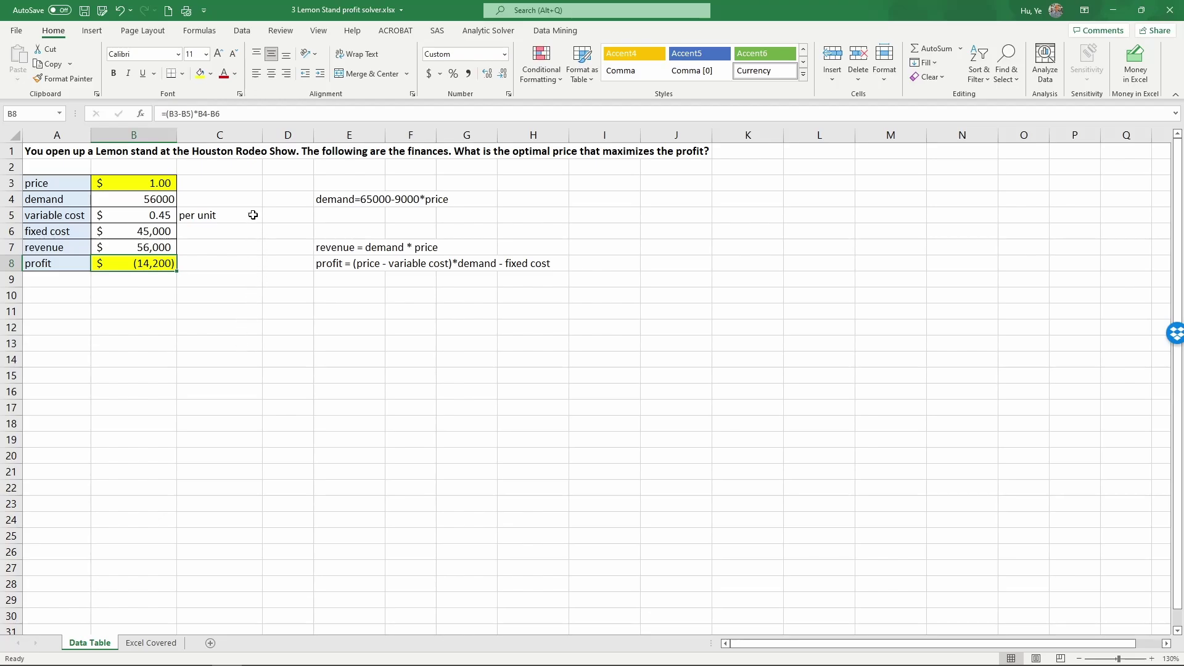
Switch the ribbon to the Data tab.
left_click(244, 30)
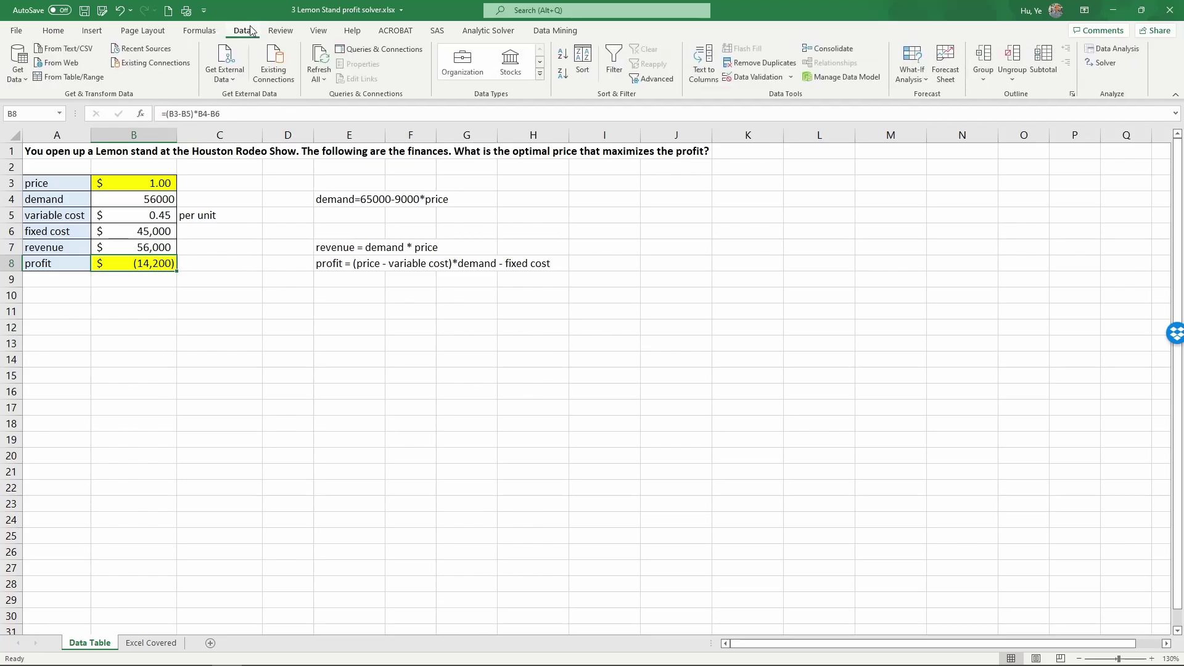
Launch Solver with objective $B$8 set to Max, and move its dialog lower.
left_click(1108, 62)
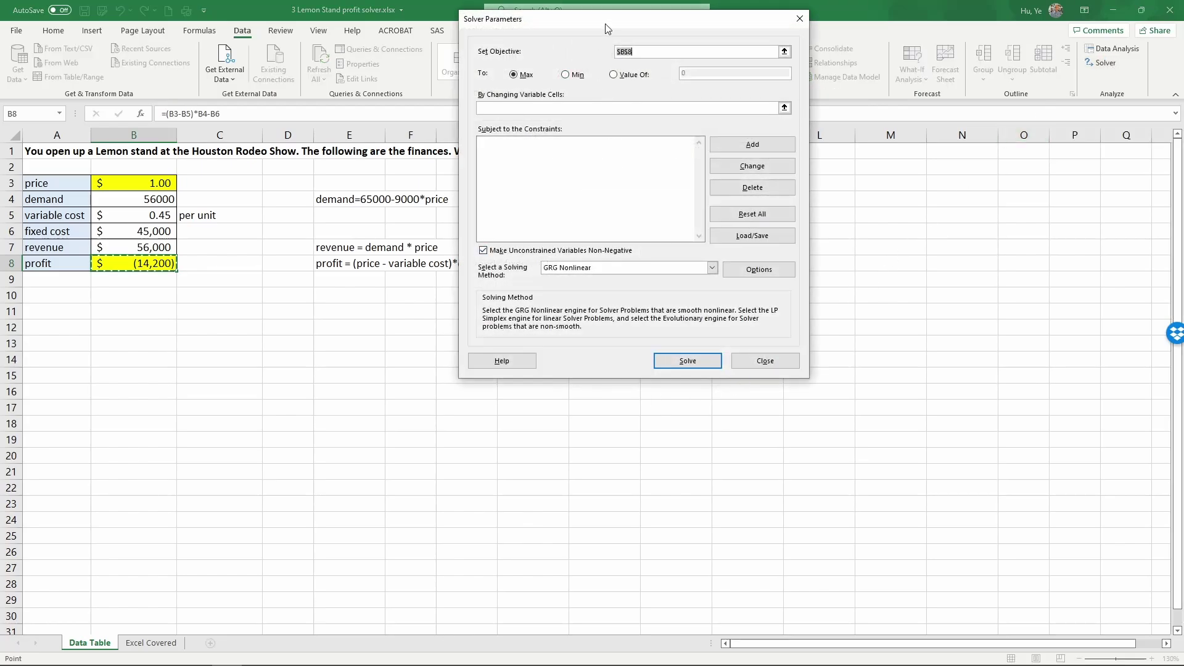
left_click_drag(605, 23, 637, 199)
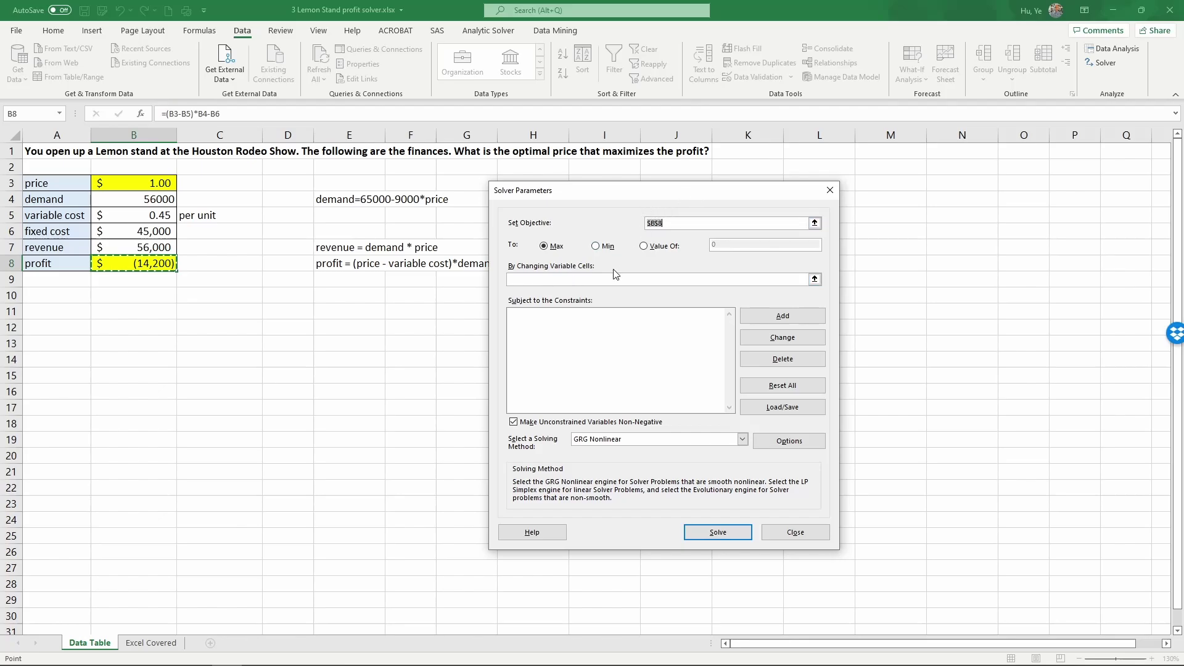
Set $B$3 as the changing variable cell and open Add Constraint.
left_click(592, 279)
left_click(159, 183)
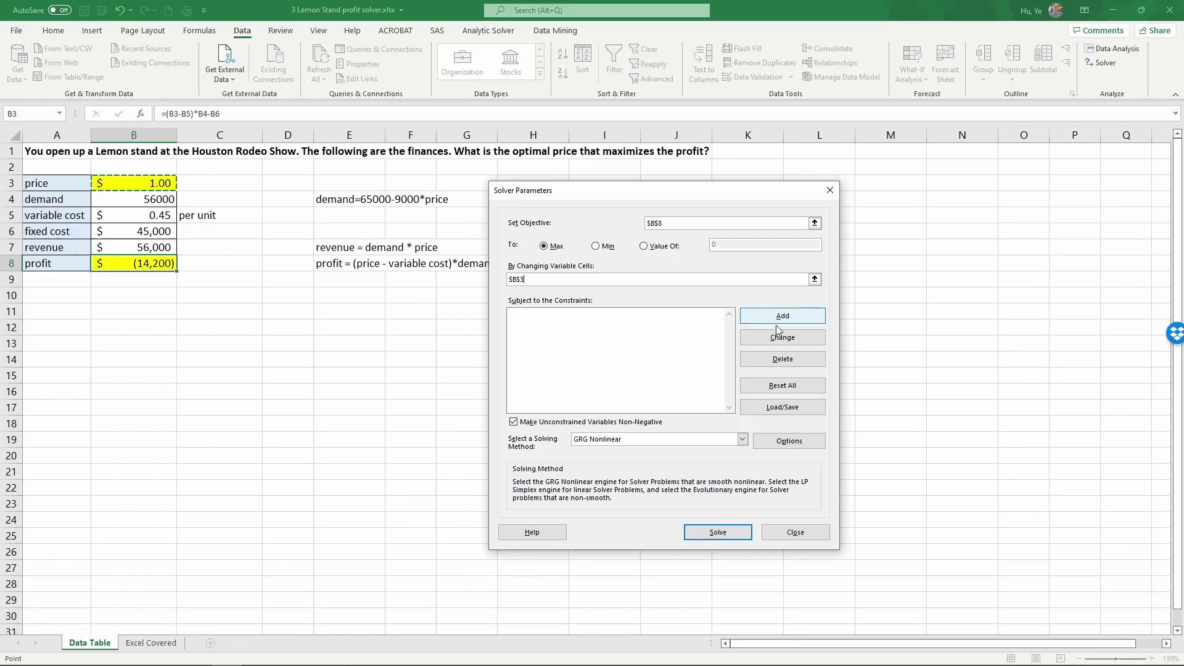
left_click(781, 316)
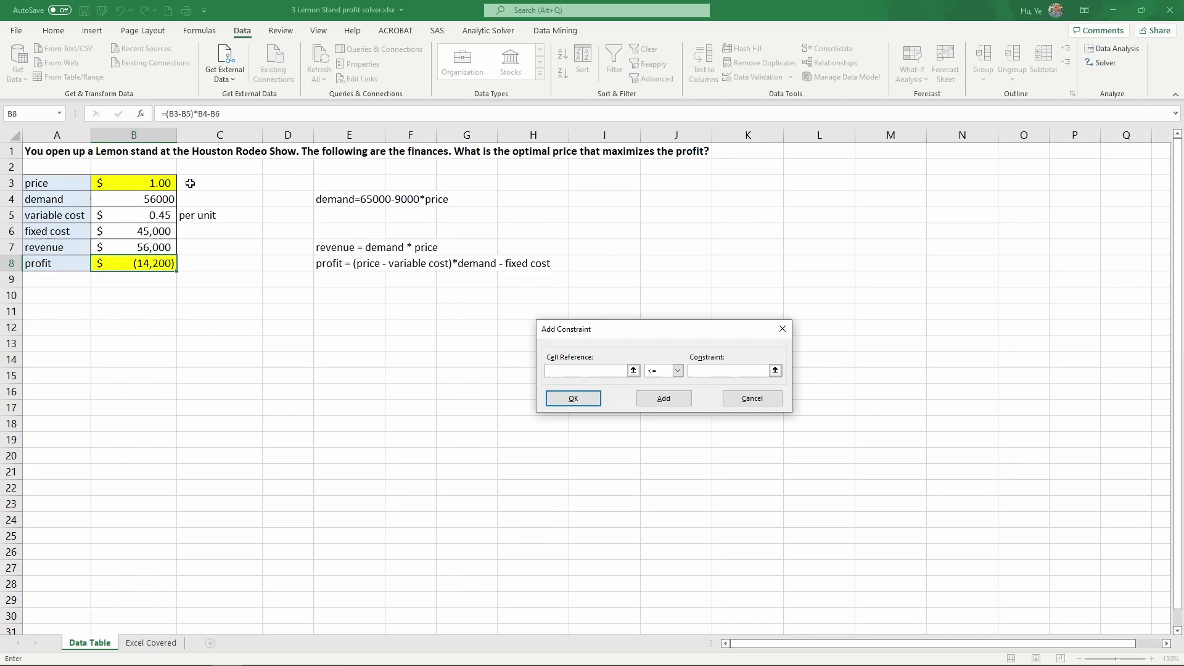
Add the constraint $B$3 <= 10.
left_click(141, 183)
left_click(679, 372)
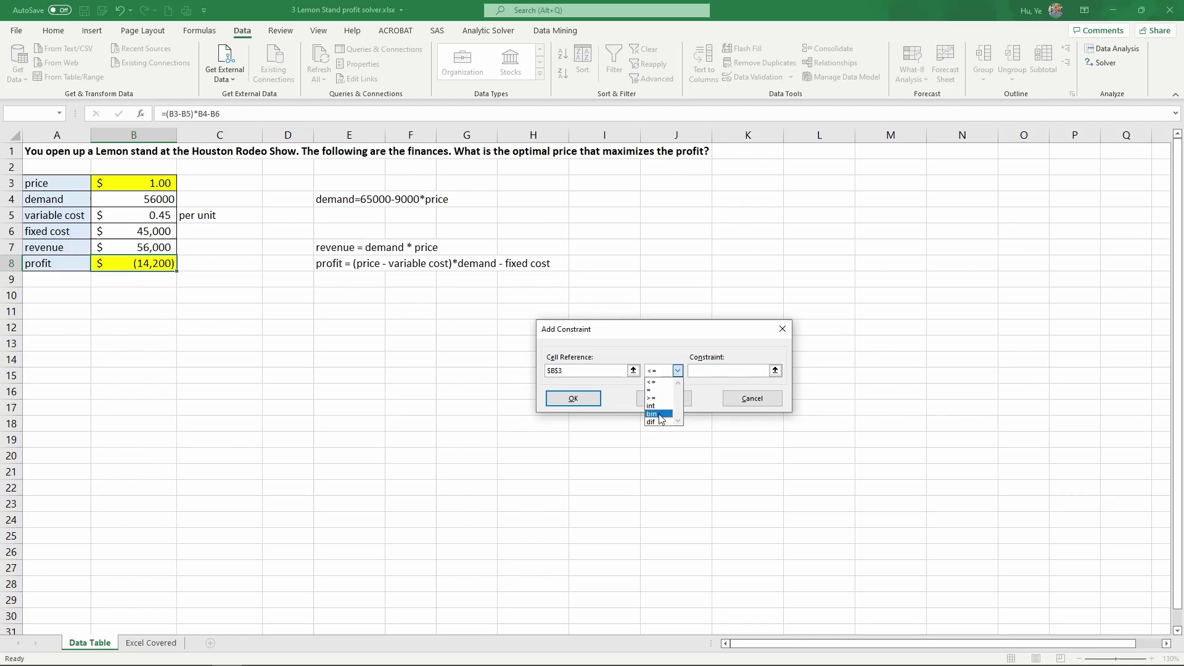
left_click(675, 346)
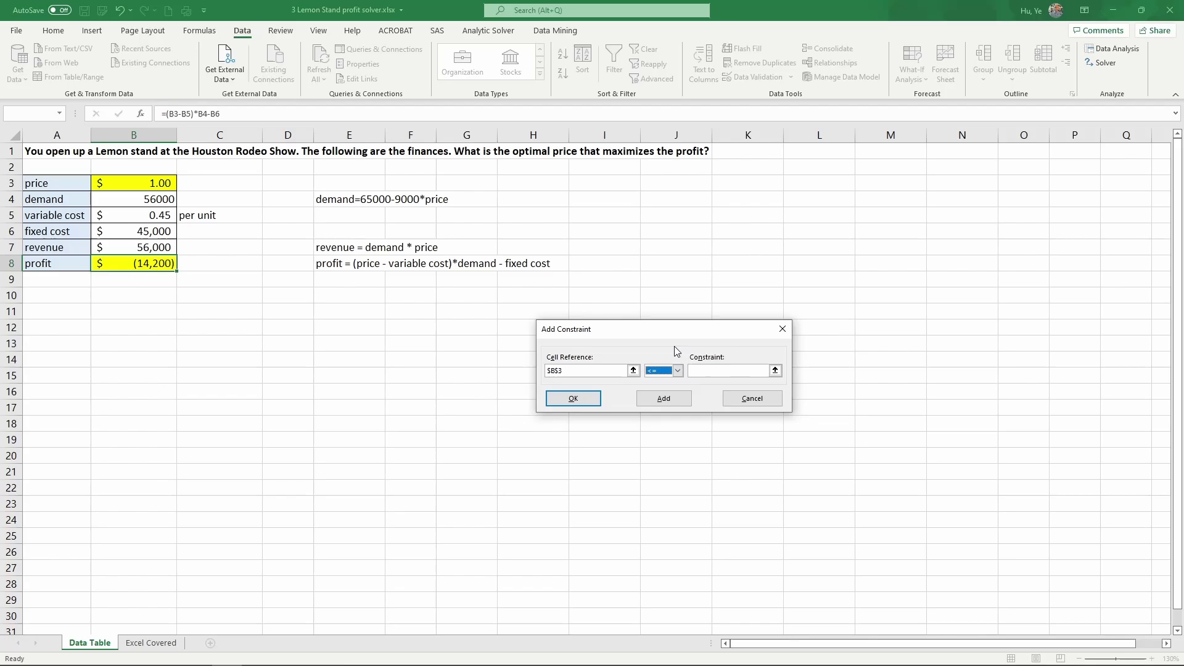
left_click(708, 373)
type("10")
left_click(577, 399)
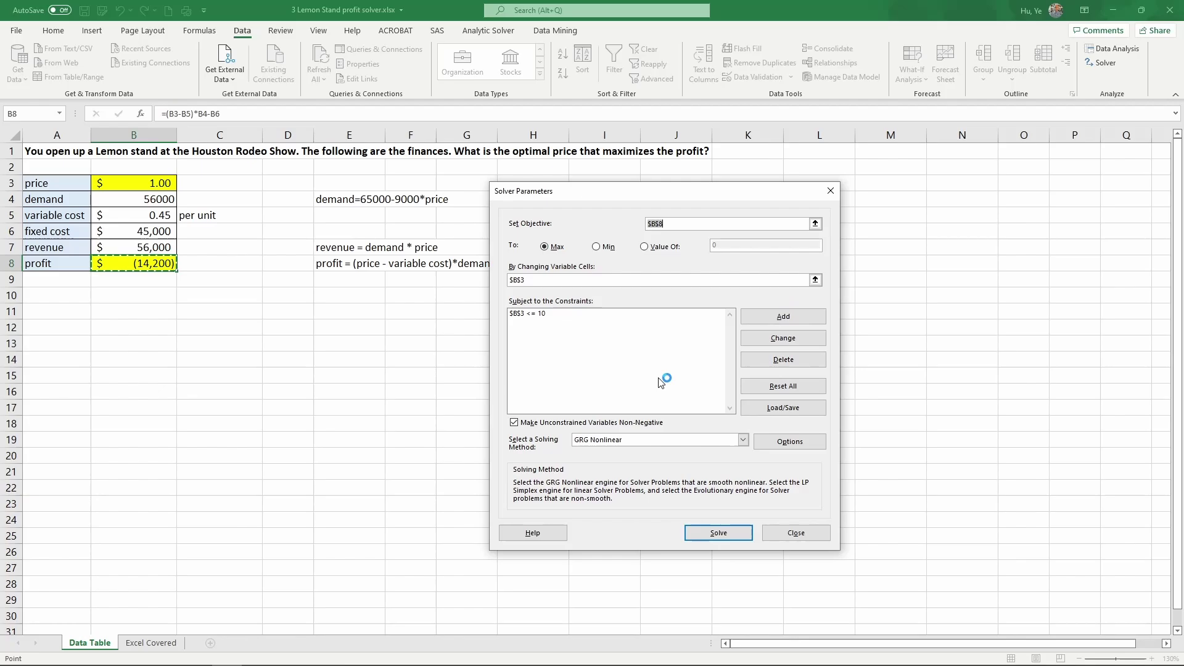
Add the constraint $B$3 >= 1.
left_click(783, 316)
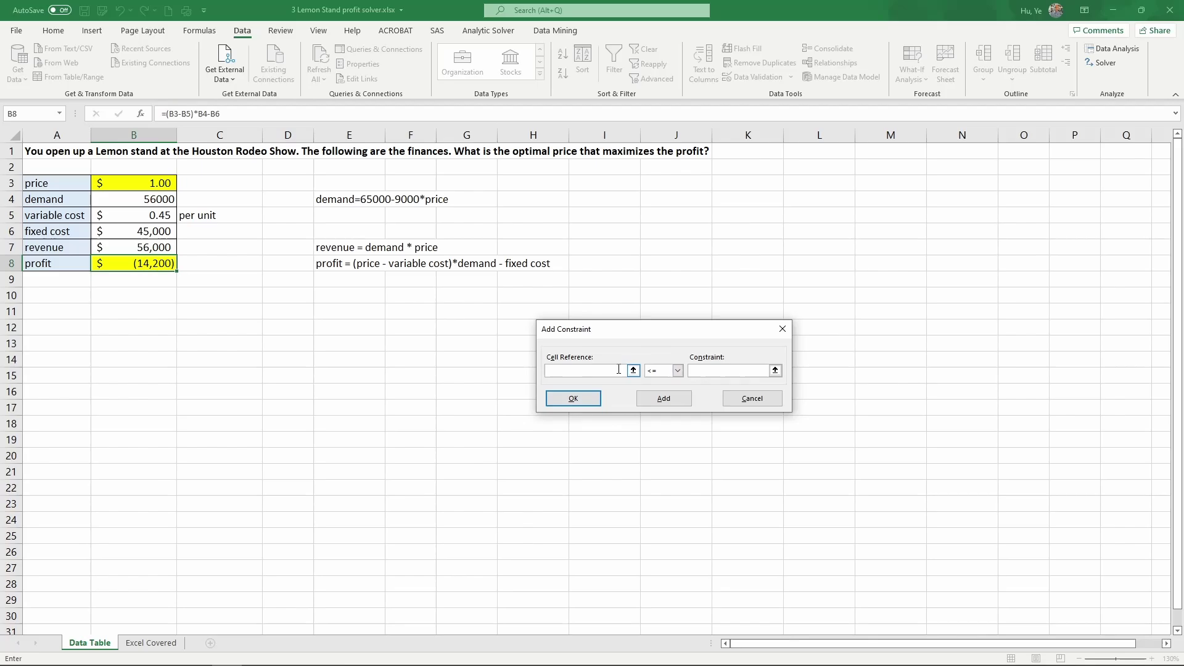
left_click(142, 183)
left_click(678, 371)
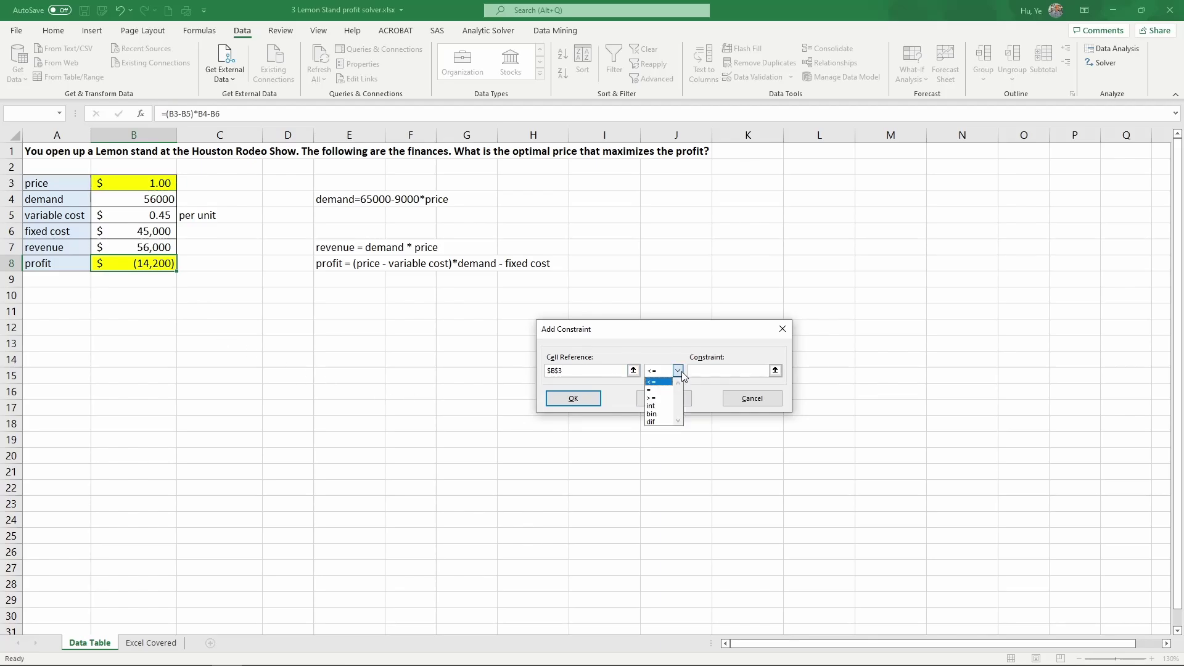
left_click(653, 397)
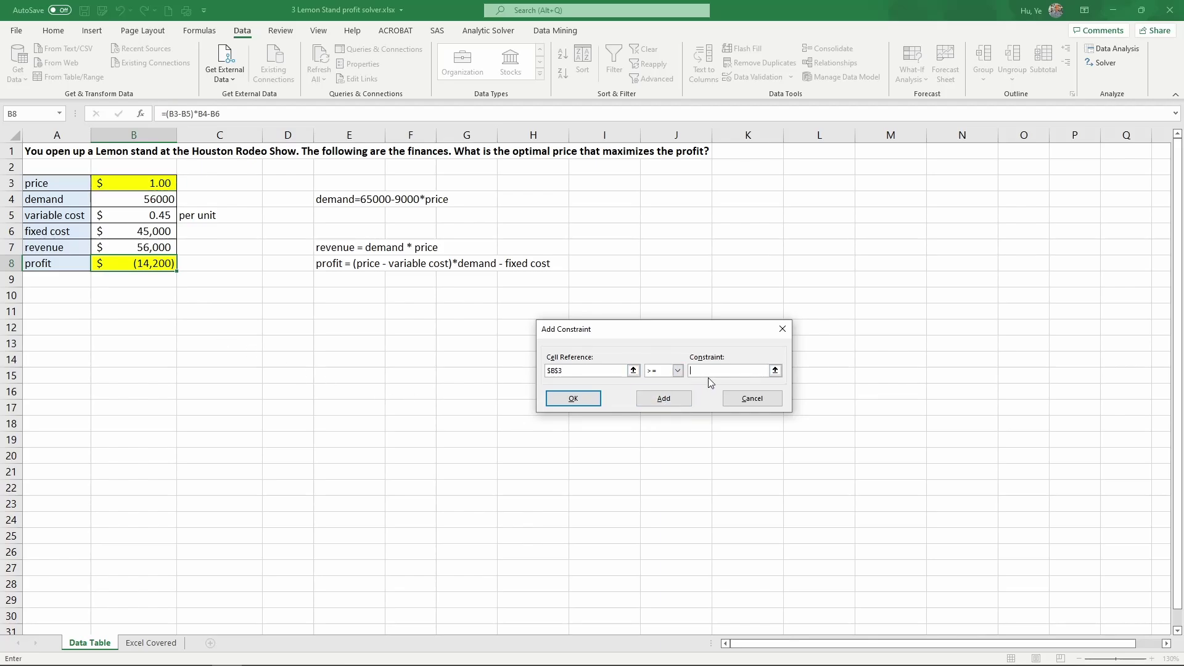
type("1")
left_click(595, 397)
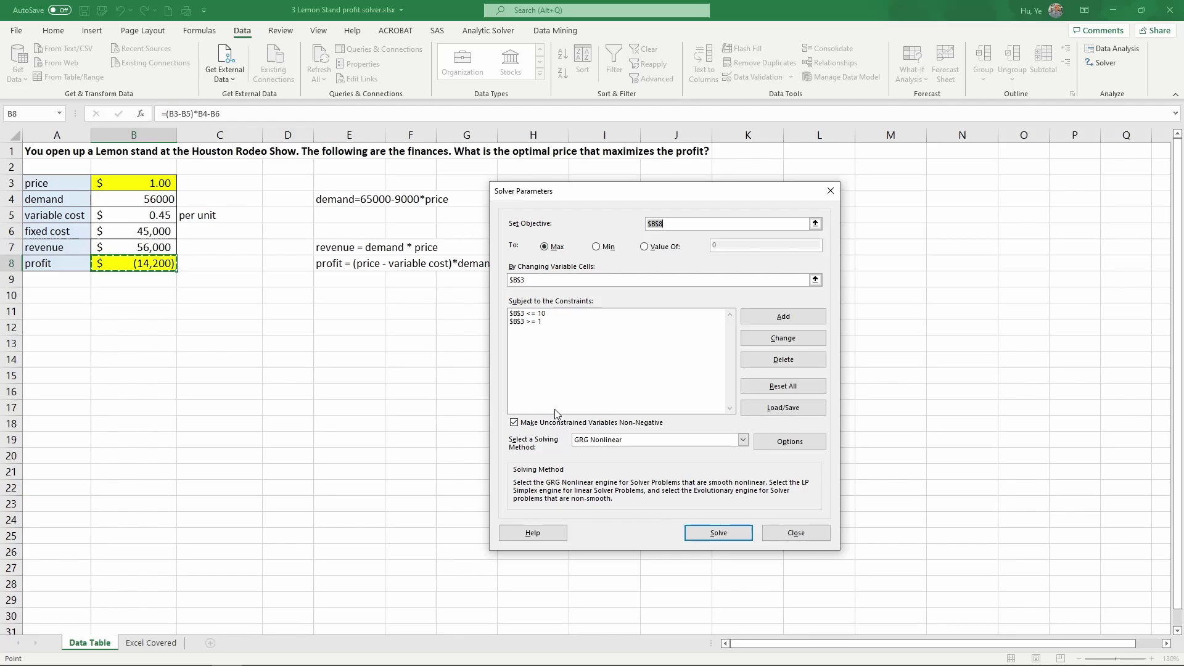
Uncheck Make Unconstrained Variables Non-Negative, keep GRG Nonlinear, and open Solver Options.
left_click(526, 428)
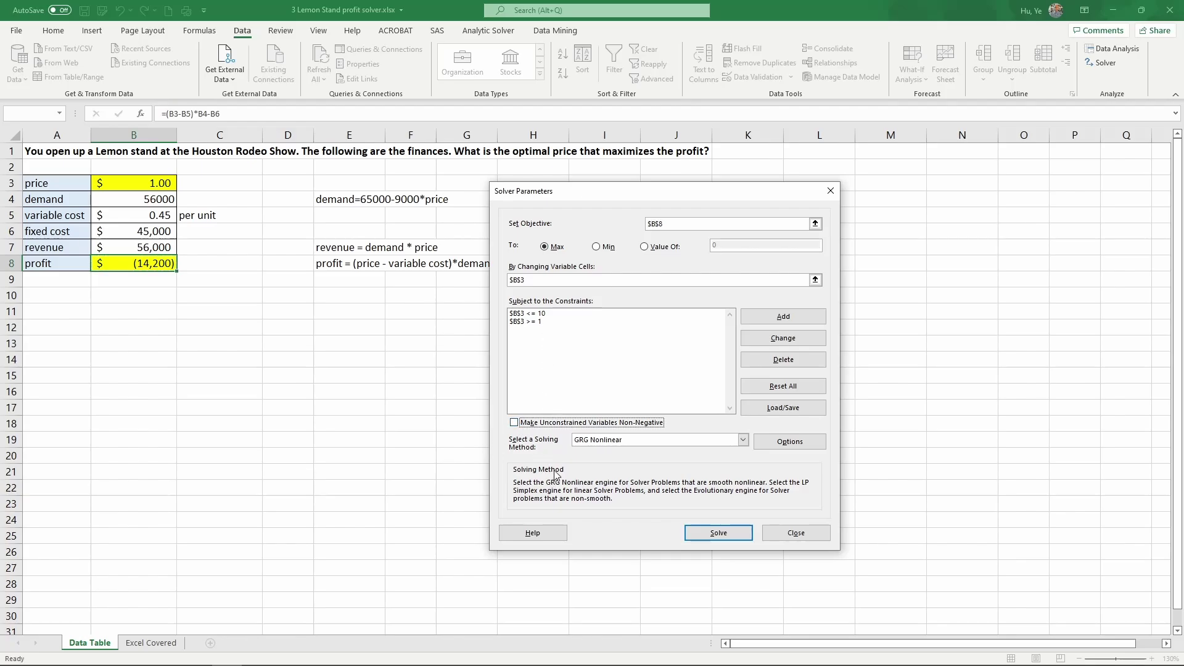
left_click(743, 441)
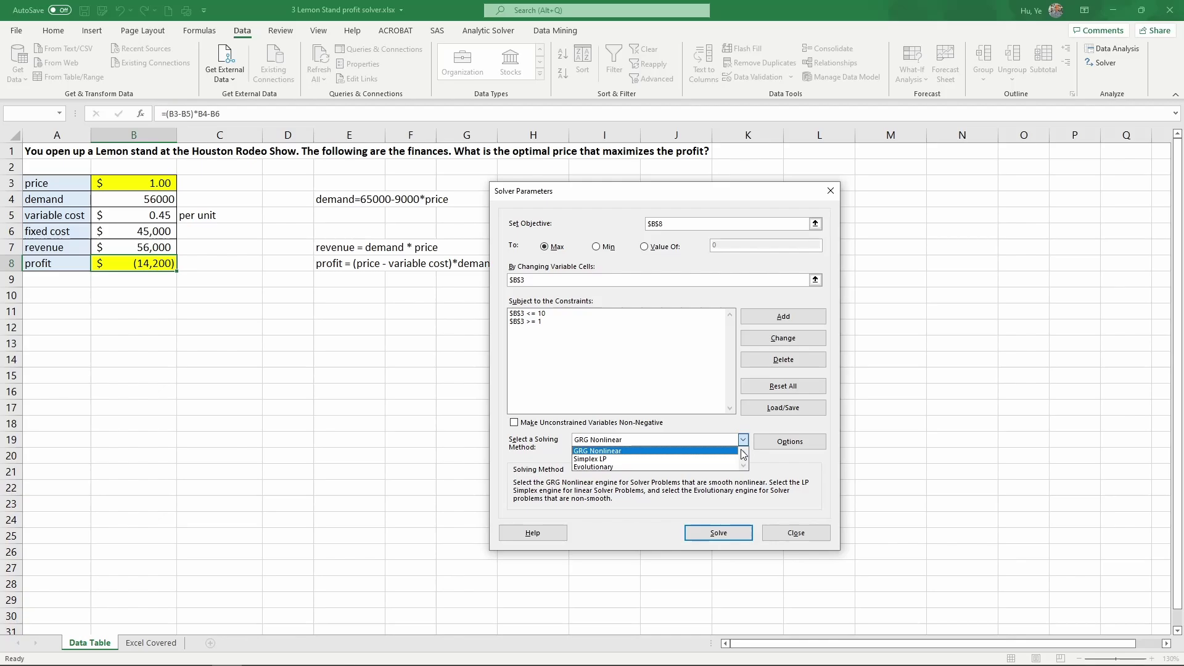
left_click(732, 450)
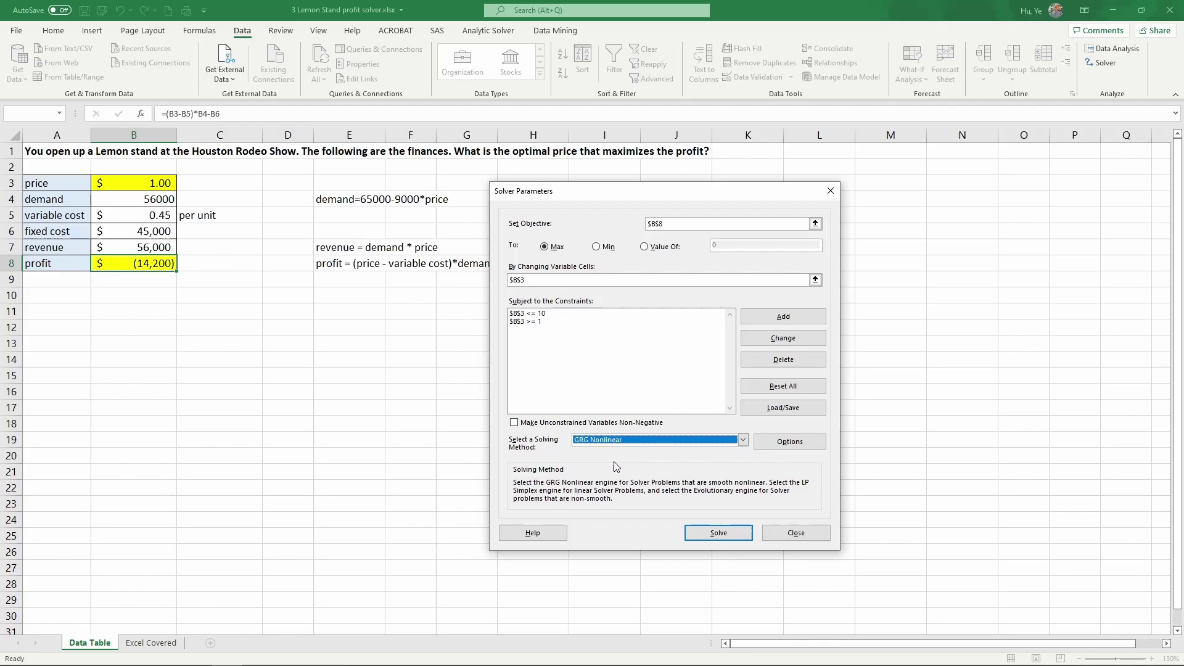
left_click(658, 441)
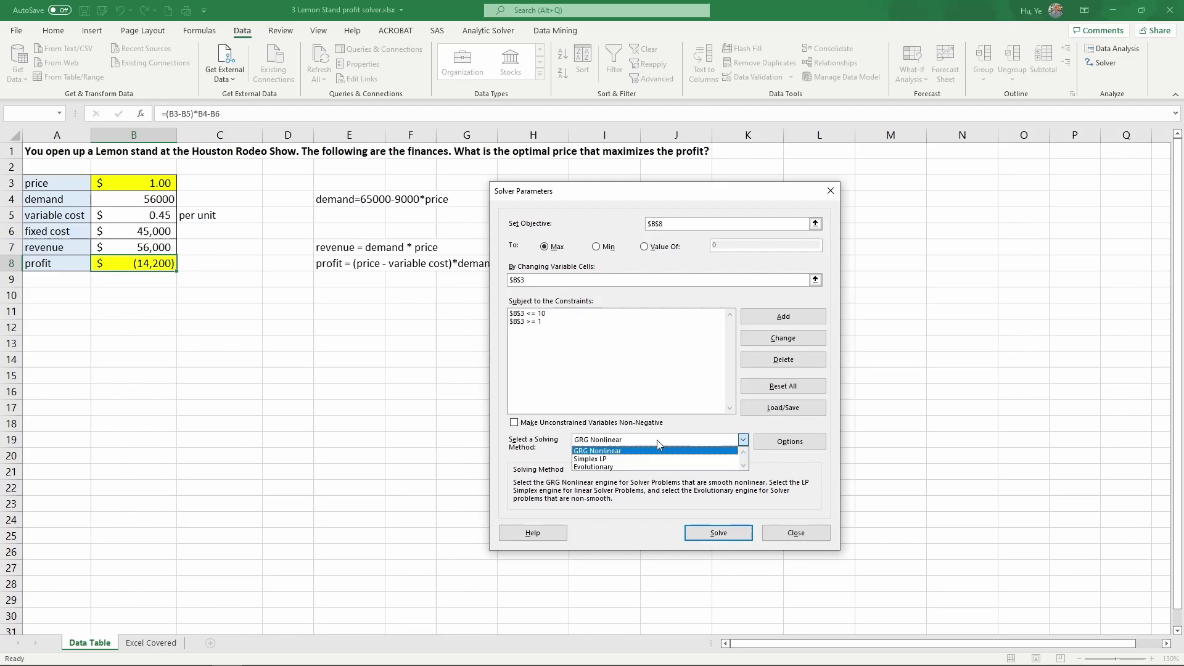
left_click(627, 451)
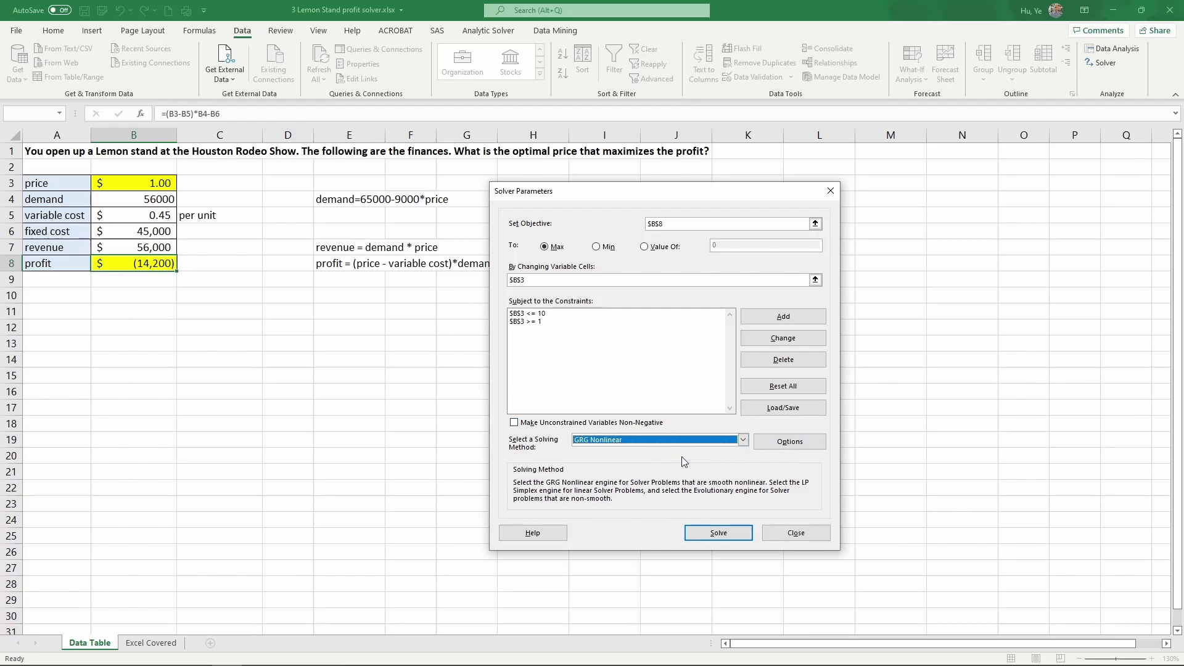
left_click(794, 452)
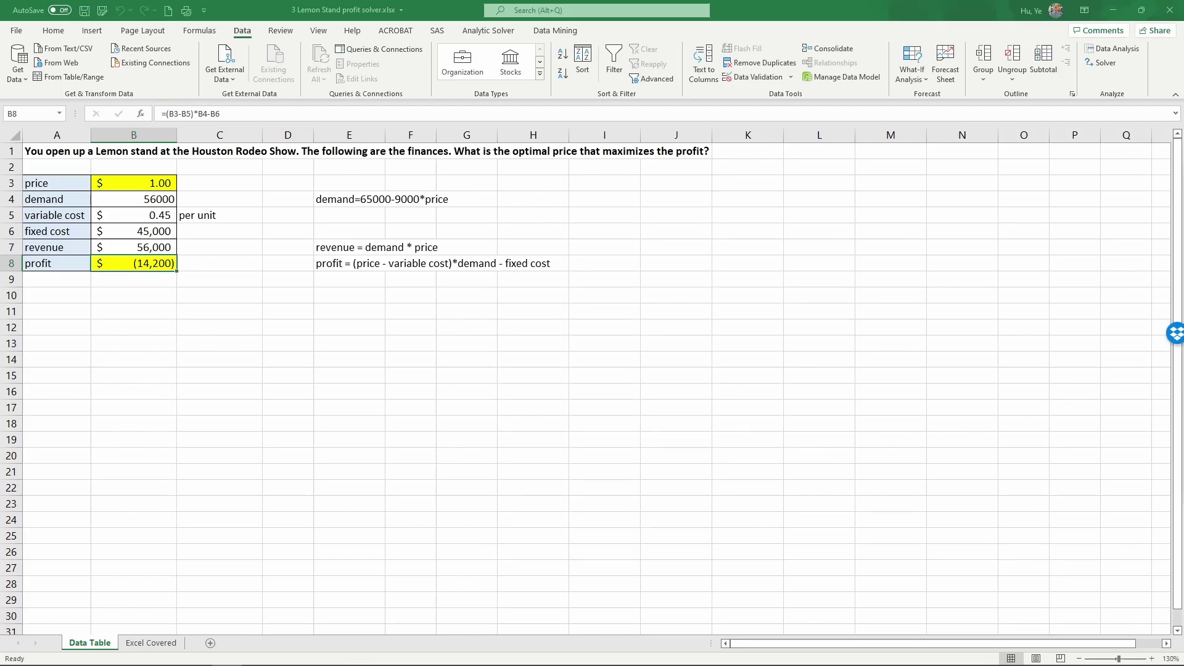
Enter 300 in Max Time (Seconds) in Solver Options.
left_click_drag(985, 266, 623, 183)
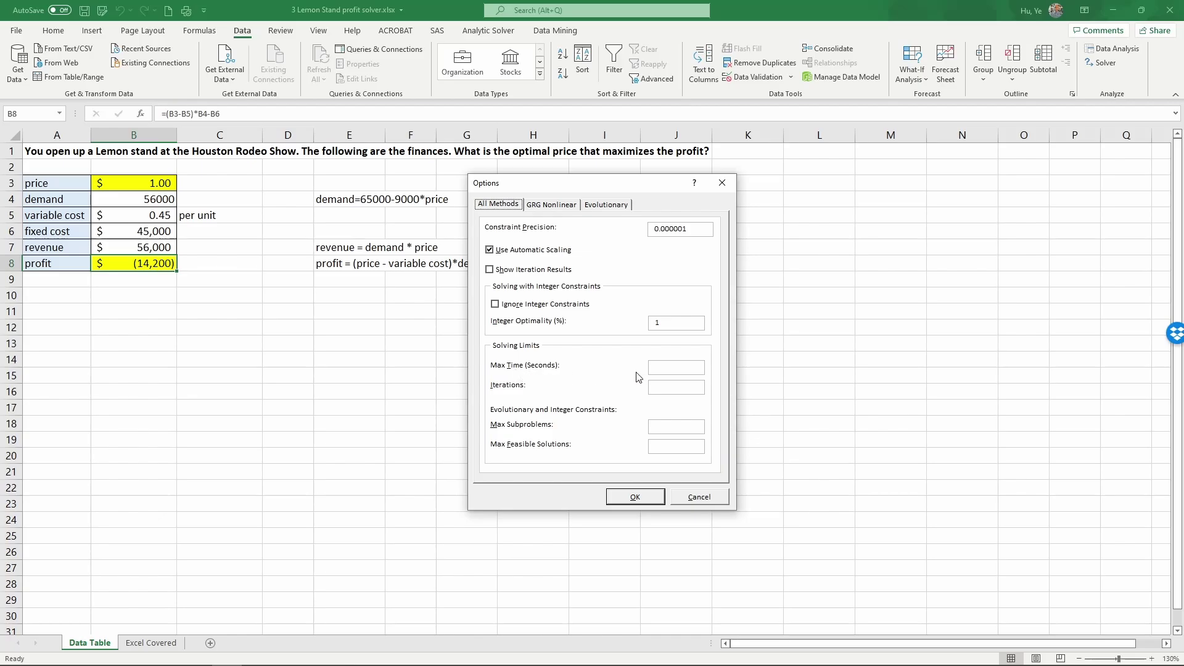
left_click(659, 370)
type("300")
Enable Use Multistart in the GRG Nonlinear options, keeping convergence at 0.0001.
left_click(552, 206)
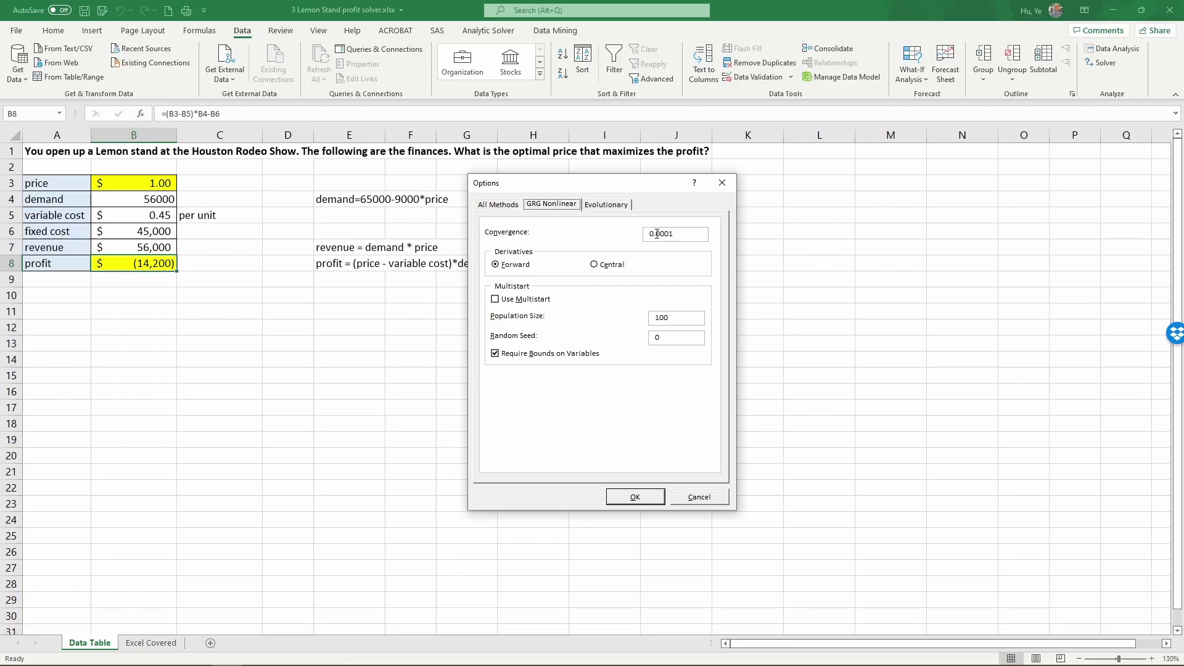
left_click(661, 234)
left_click(497, 300)
Confirm the options and run Solver to find the profit-maximising lemon price.
left_click(637, 496)
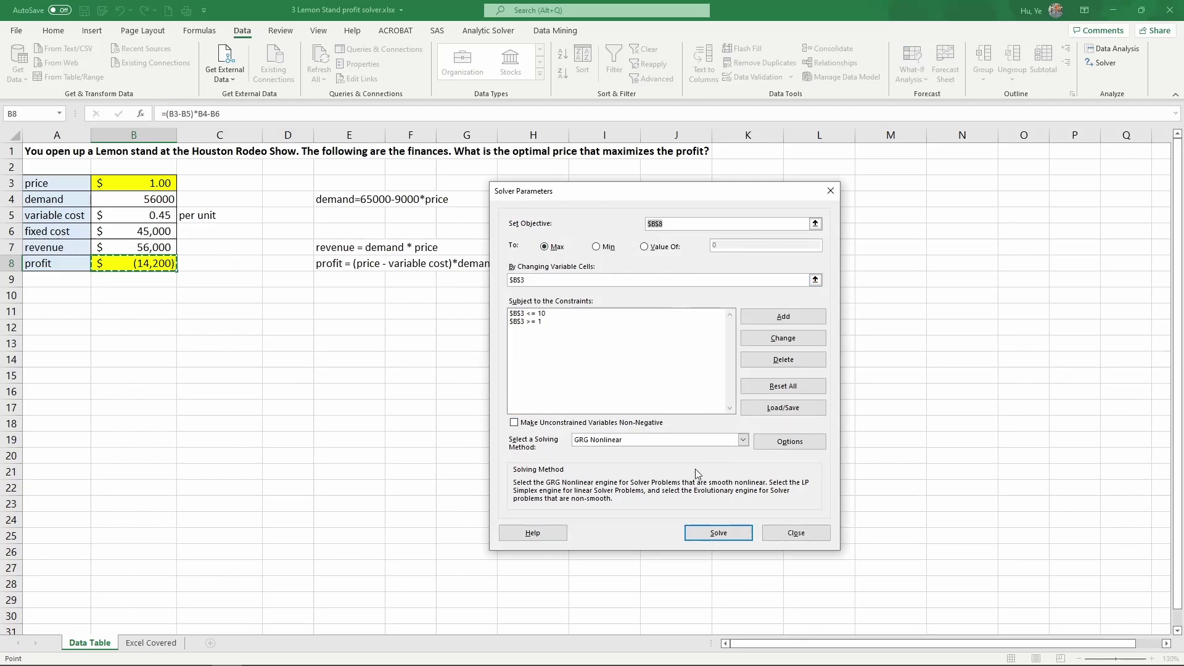
left_click(718, 534)
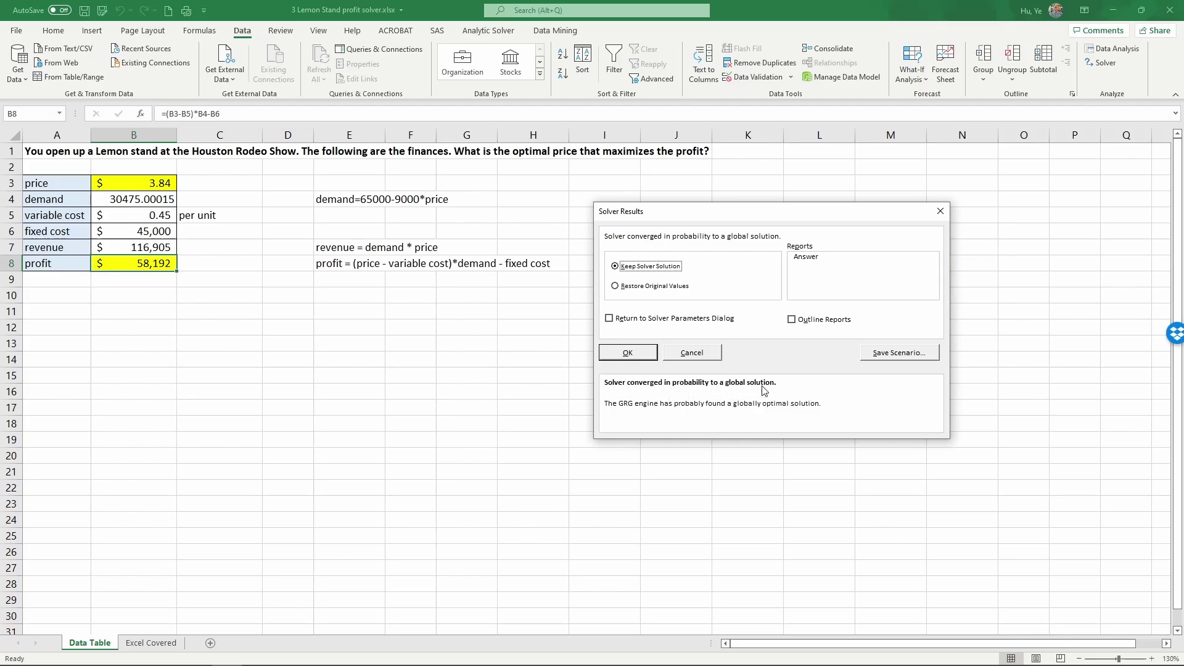
Keep Solver's solution and check B3's unrounded price of 3.83611109402127.
left_click(637, 354)
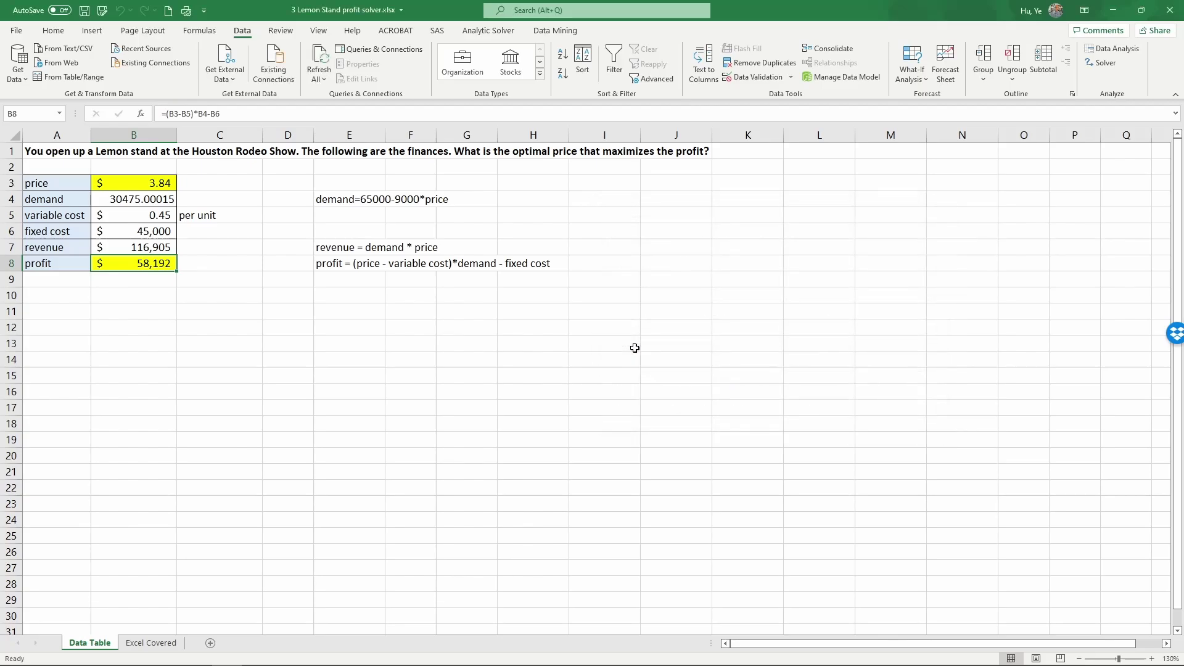
left_click(142, 185)
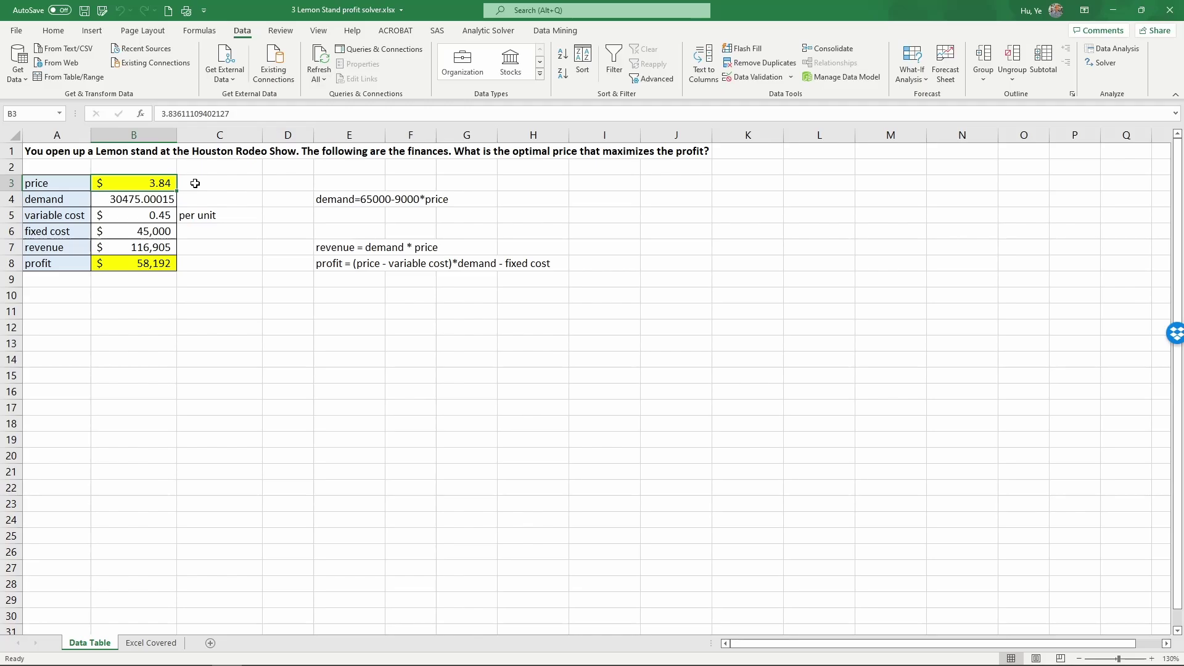
left_click(195, 183)
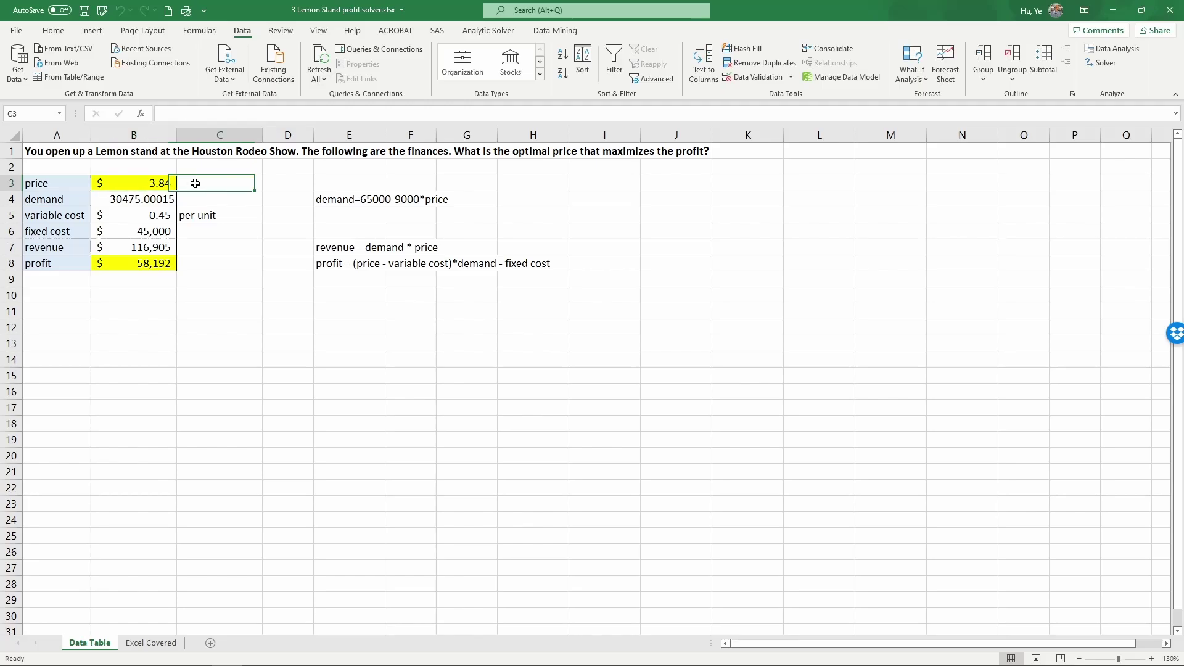